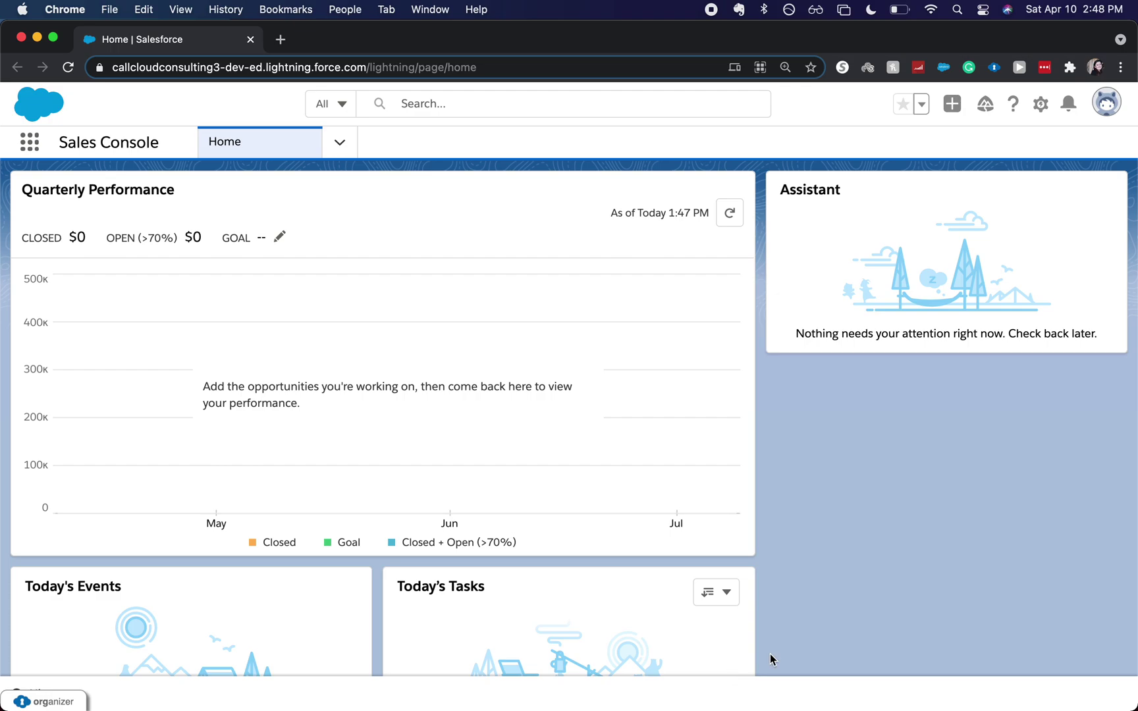
Step: Open Setup in a new tab and filter the Quick Find list with 'sche'
click(1038, 105)
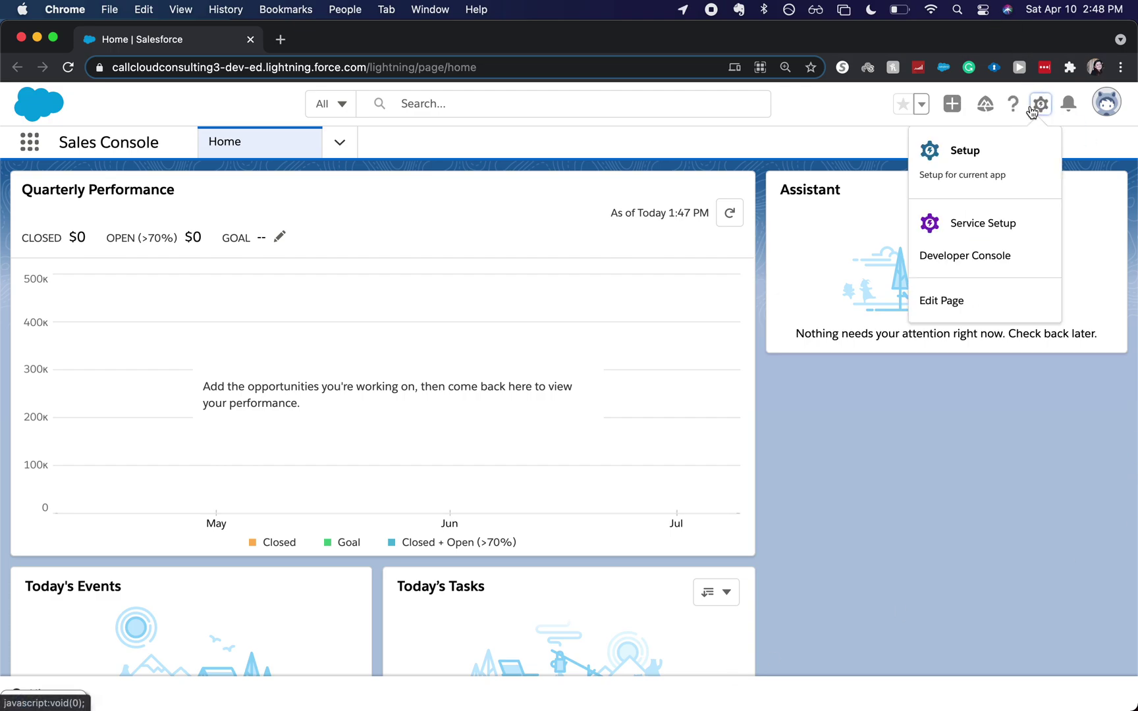
click(965, 151)
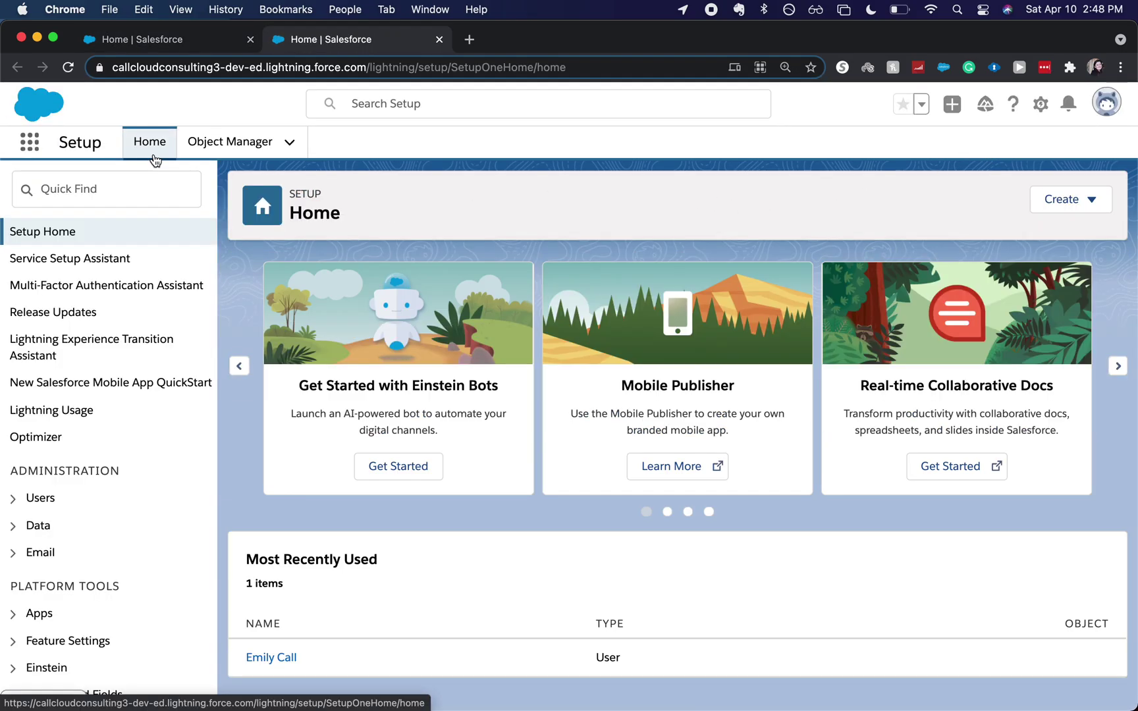
click(143, 175)
text(sc)
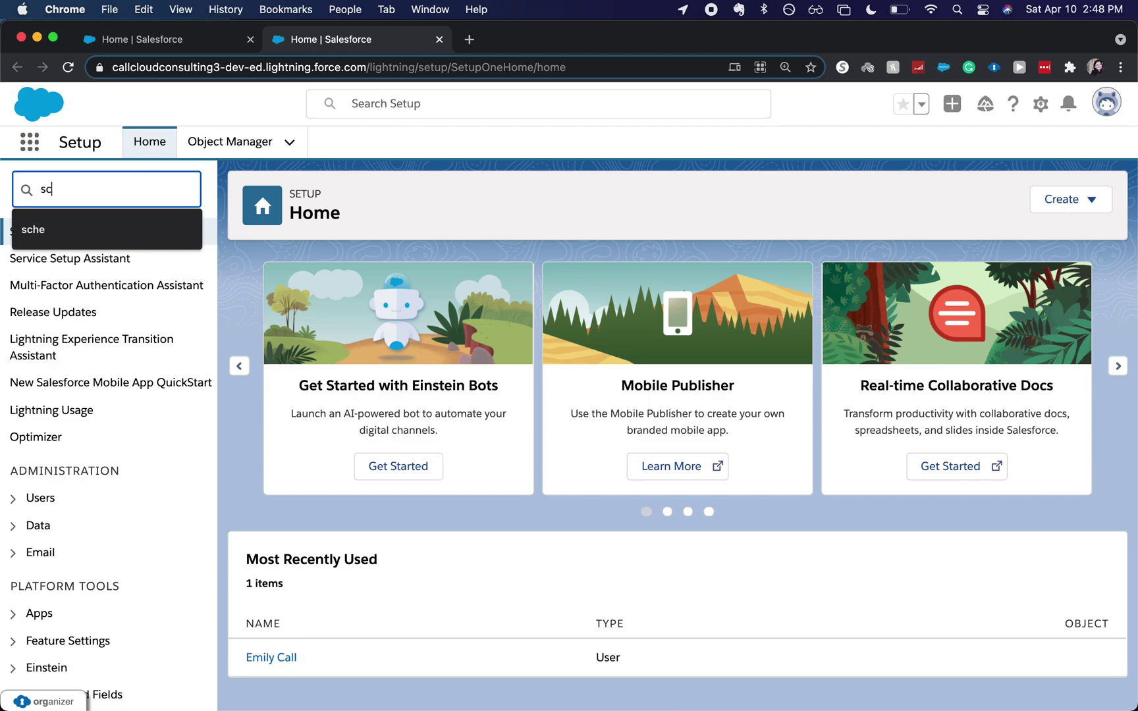
text(he)
click(107, 263)
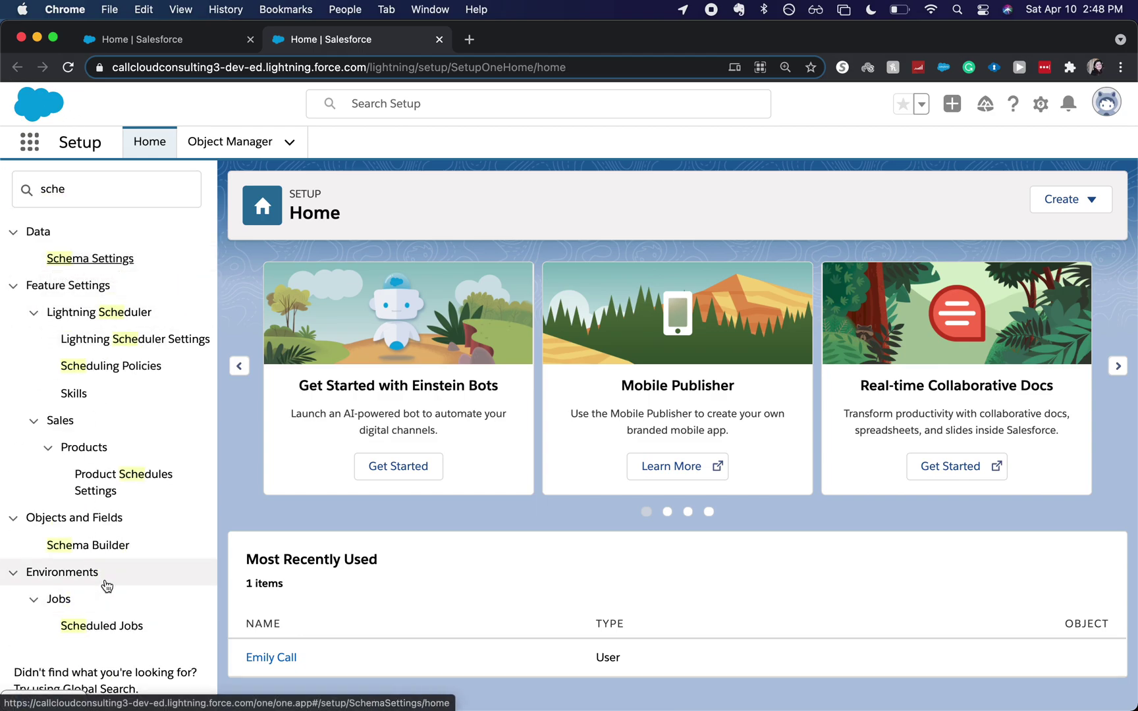
Step: Open Schema Builder, clear all objects from the canvas, and show the Elements palette
click(123, 553)
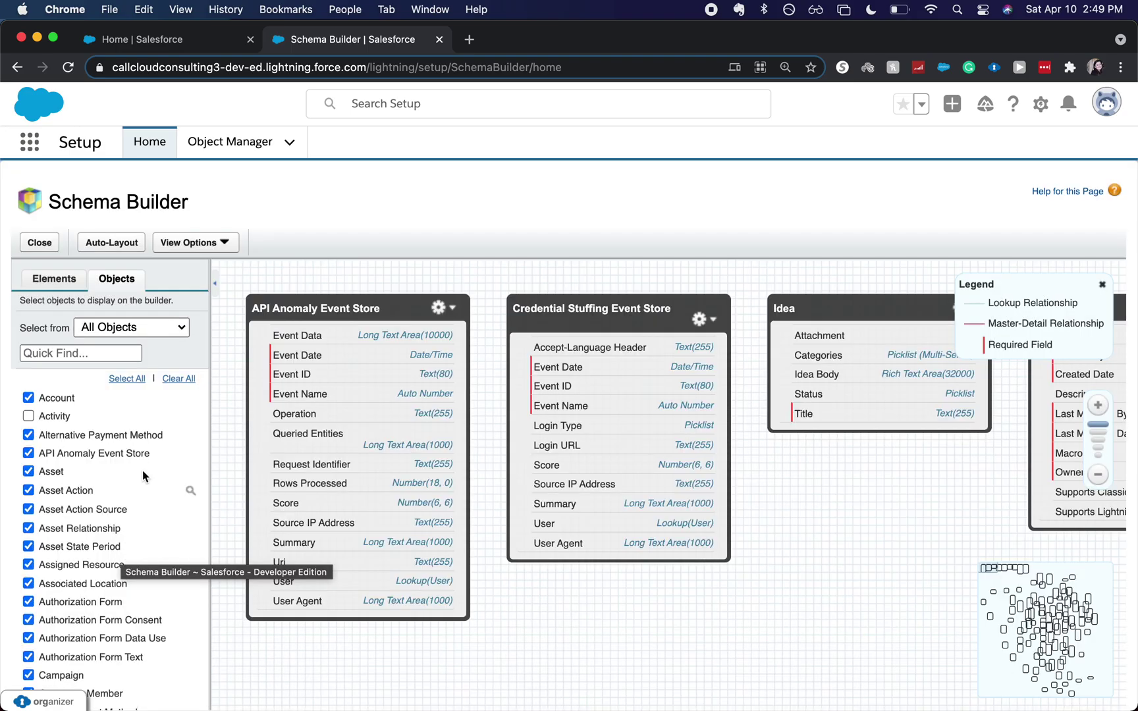
click(178, 379)
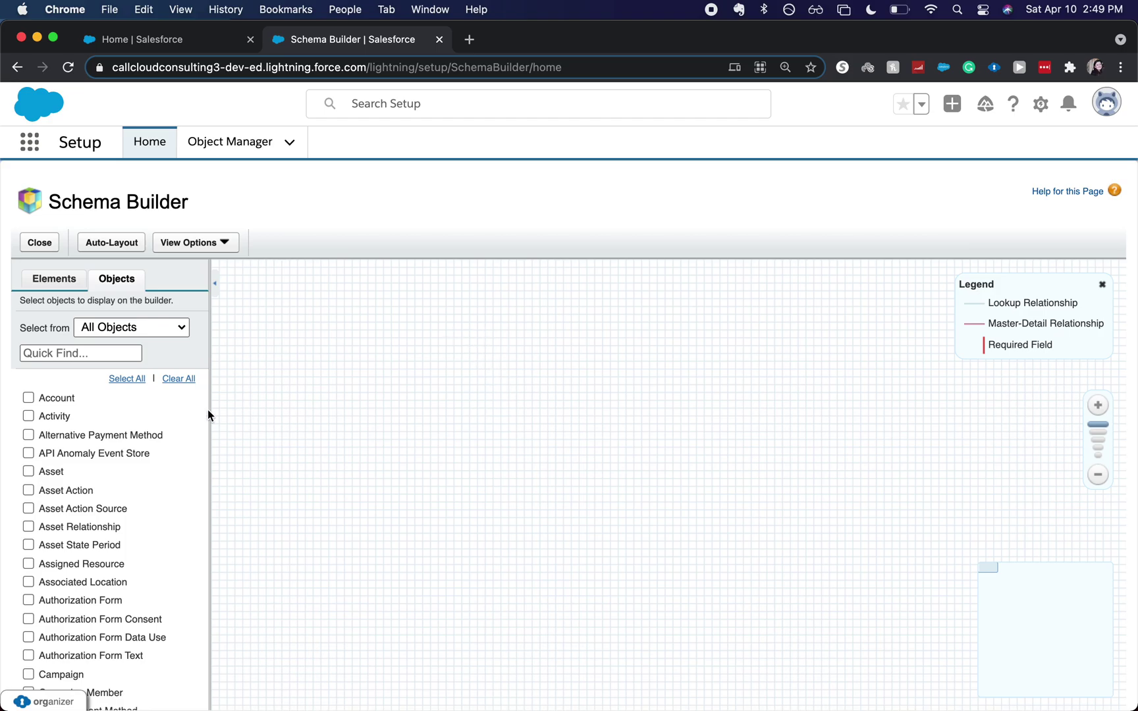
click(53, 279)
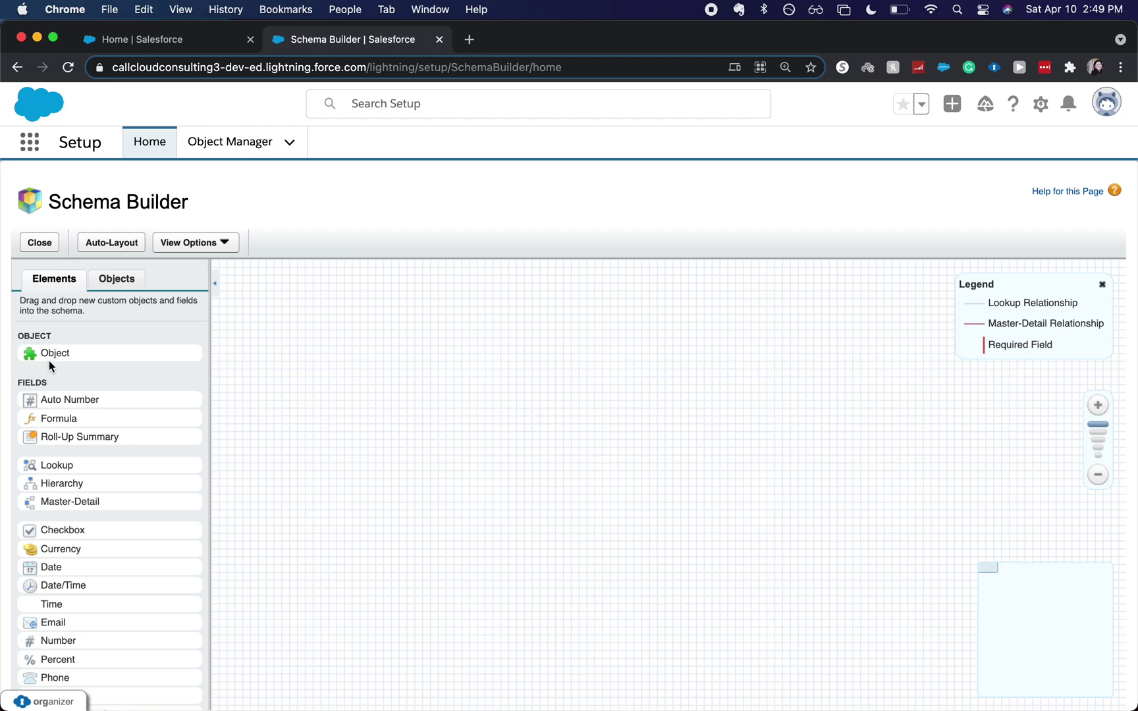
Step: Drop a new object on the canvas labelled 'Project', plural 'Projects', and save it
mouse_move(46, 356)
mouse_down()
mouse_move(262, 495)
mouse_move(299, 484)
mouse_up()
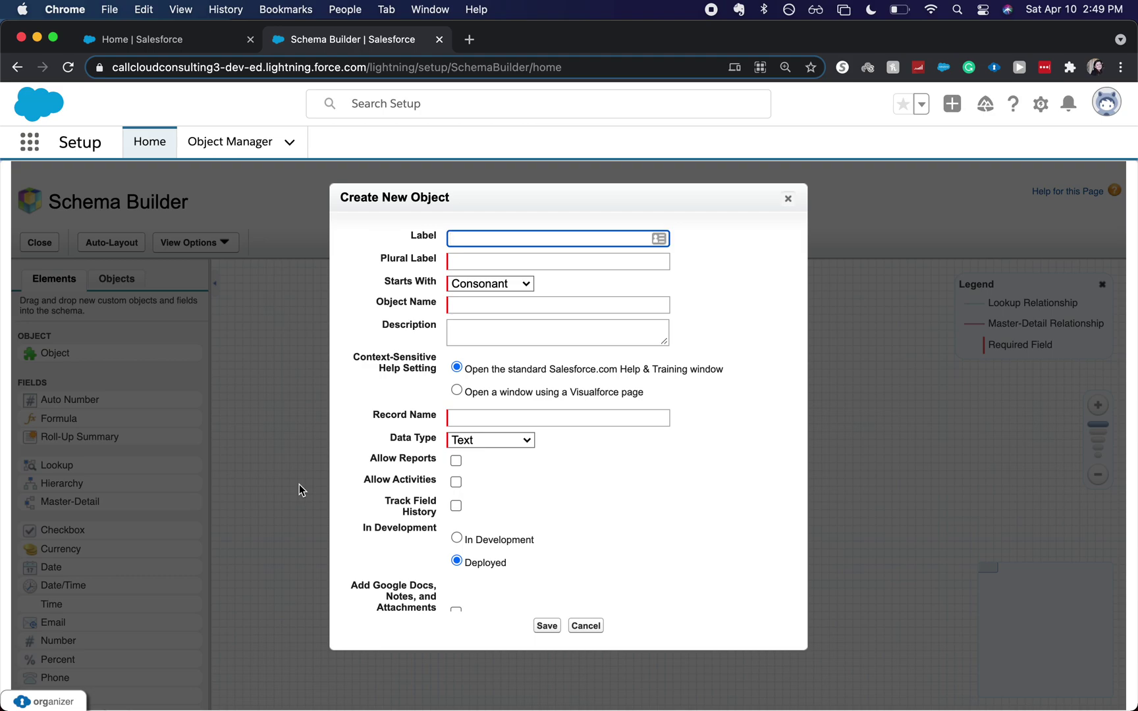
text(Project)
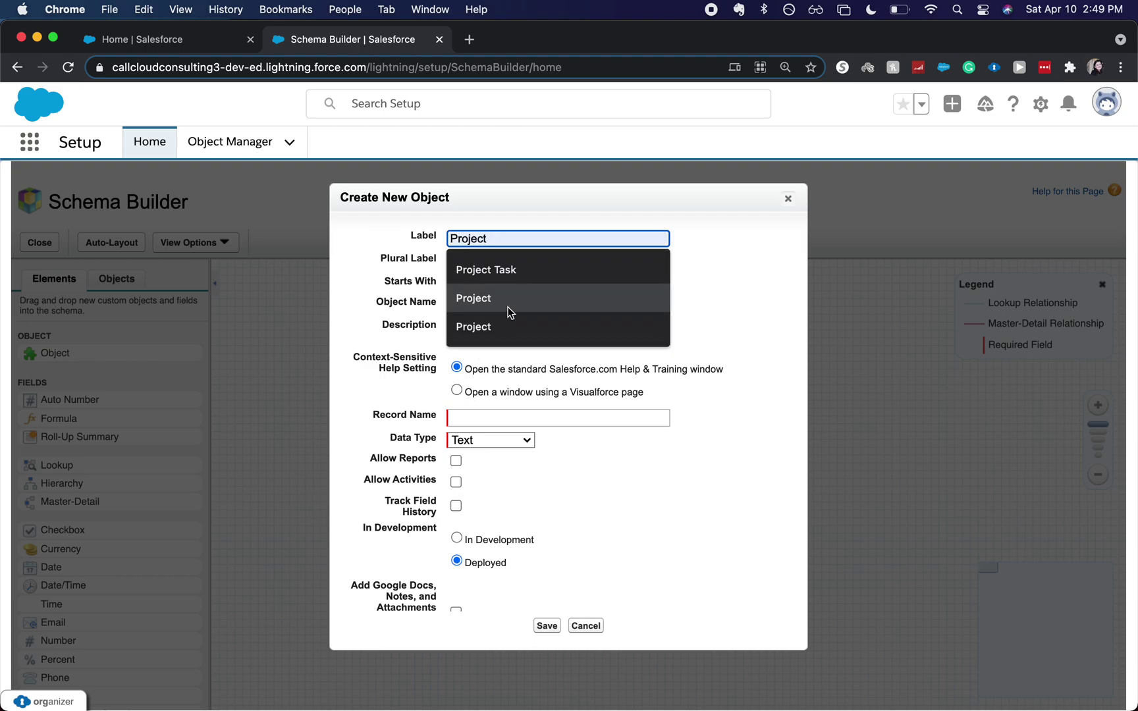
click(507, 307)
click(500, 256)
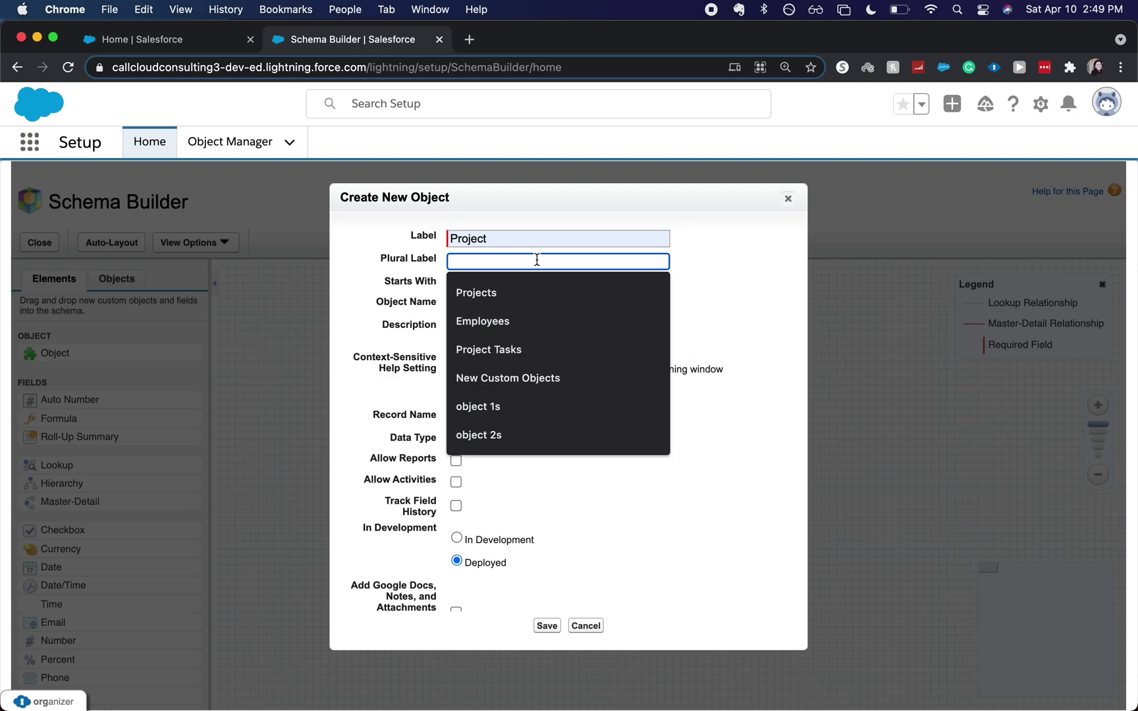
click(533, 286)
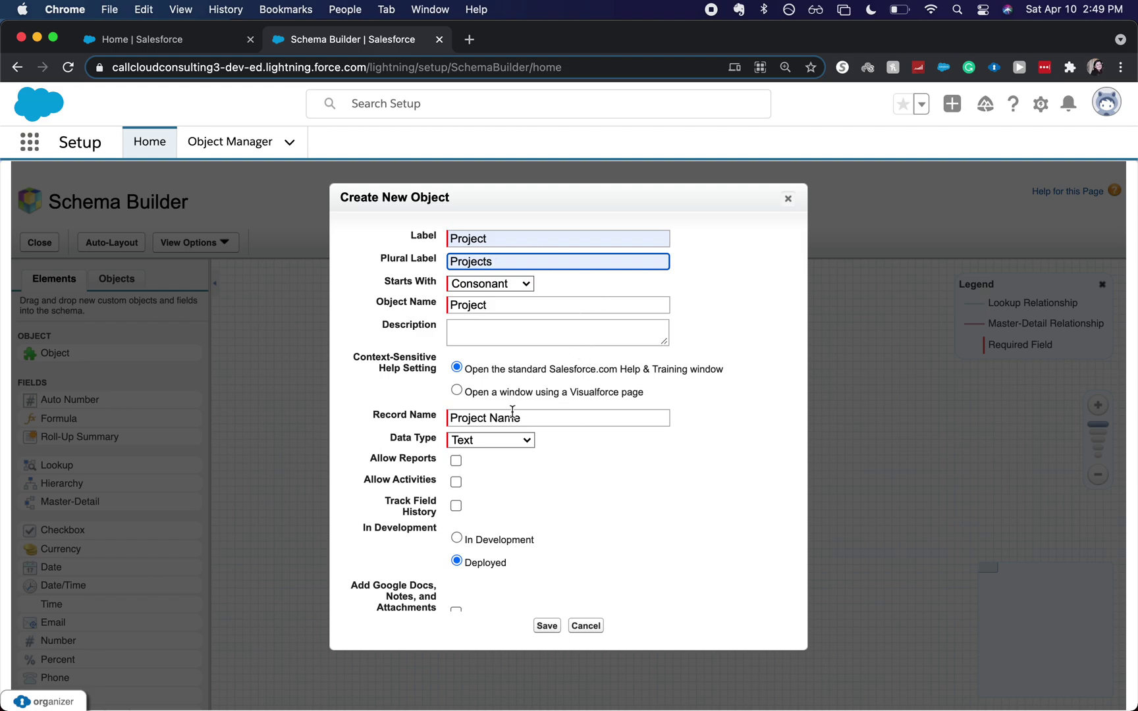
scroll(534, 609, down, 2)
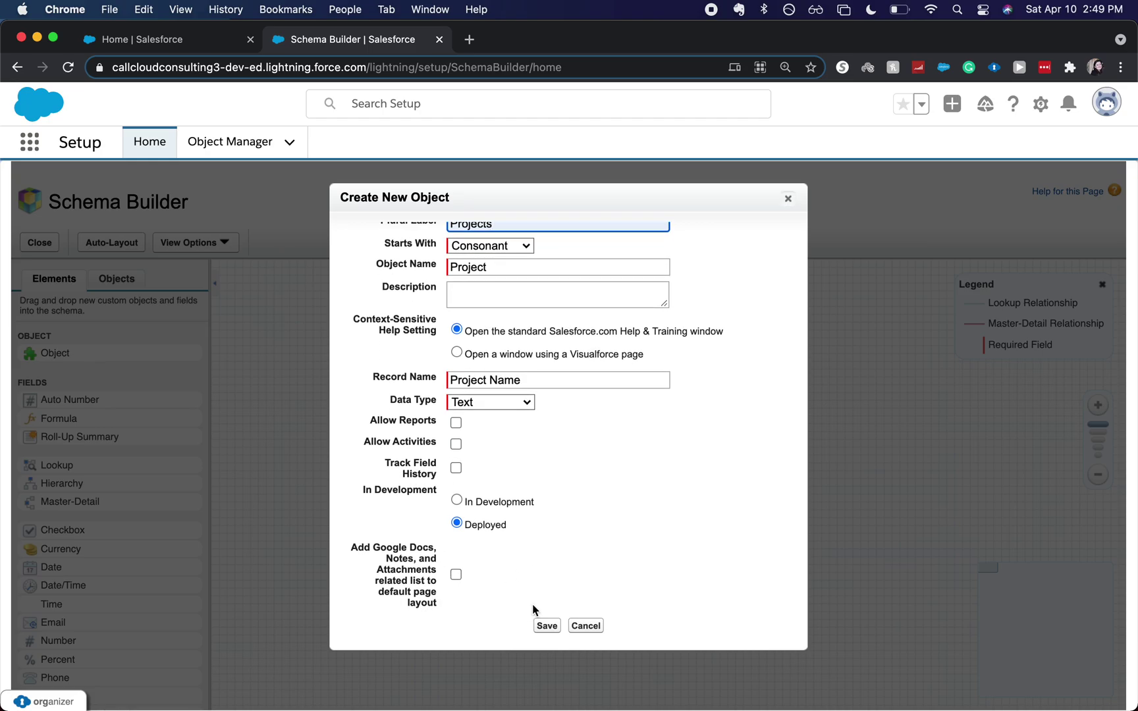
click(547, 628)
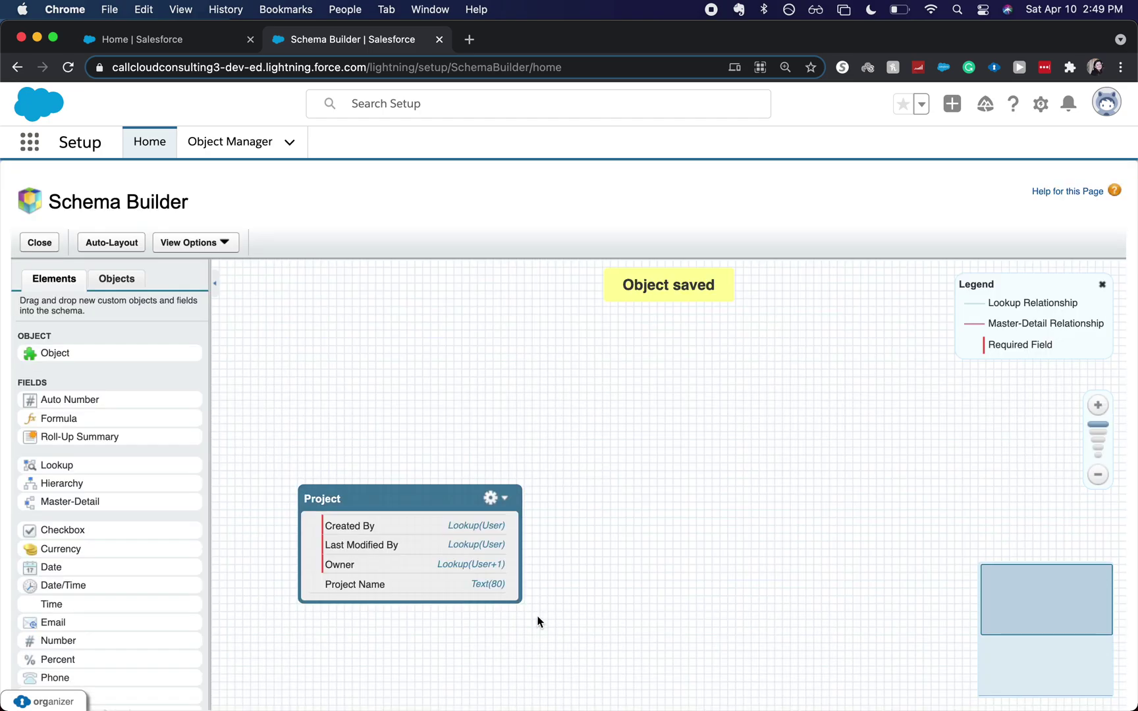
Step: Save an 'Employee' object (plural 'Employees', vowel sound) and place it beside Project
drag(447, 498, 404, 412)
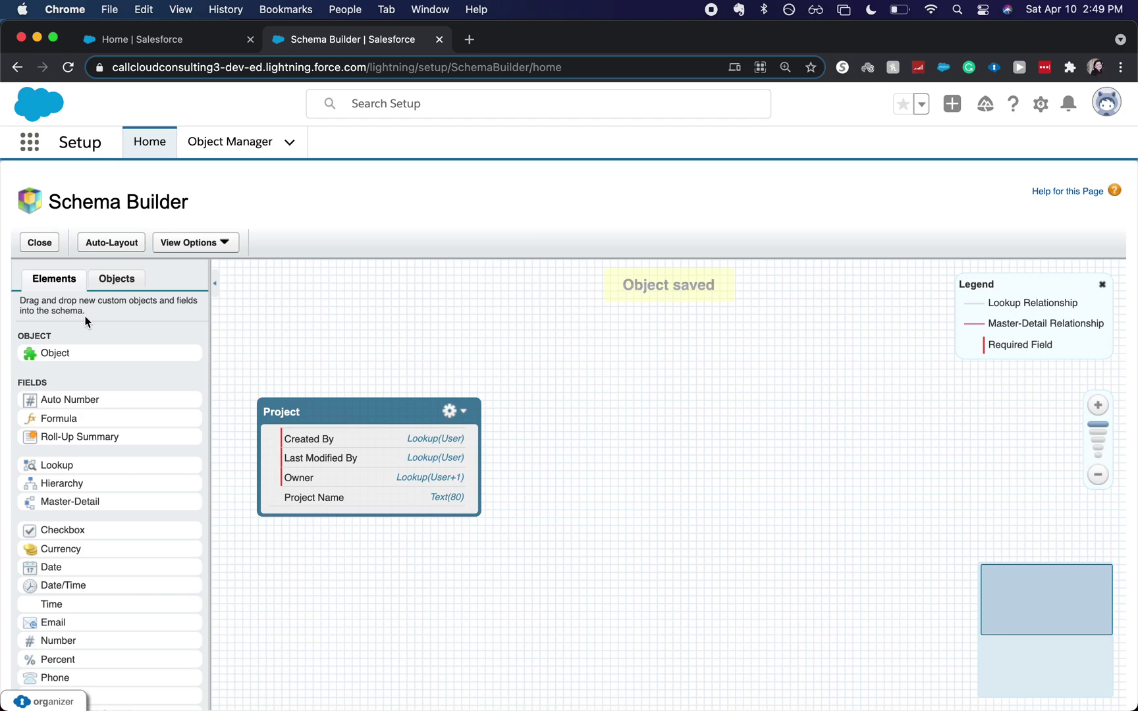
drag(53, 354, 673, 472)
text(Employ)
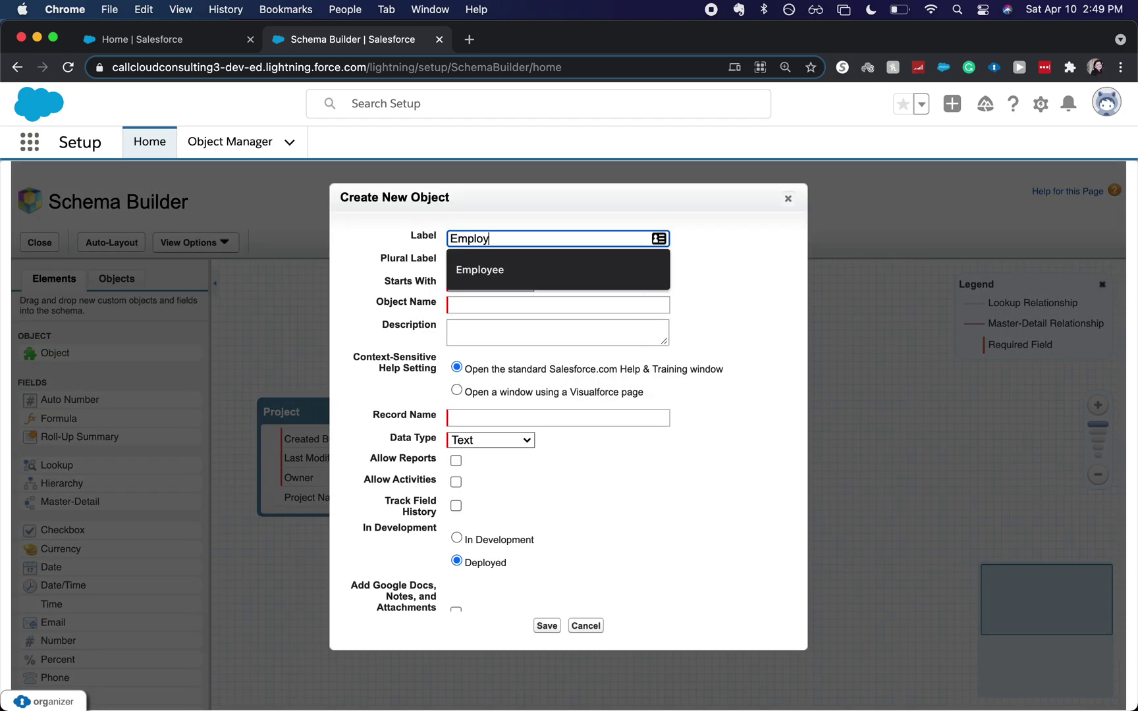
text(ee)
click(538, 261)
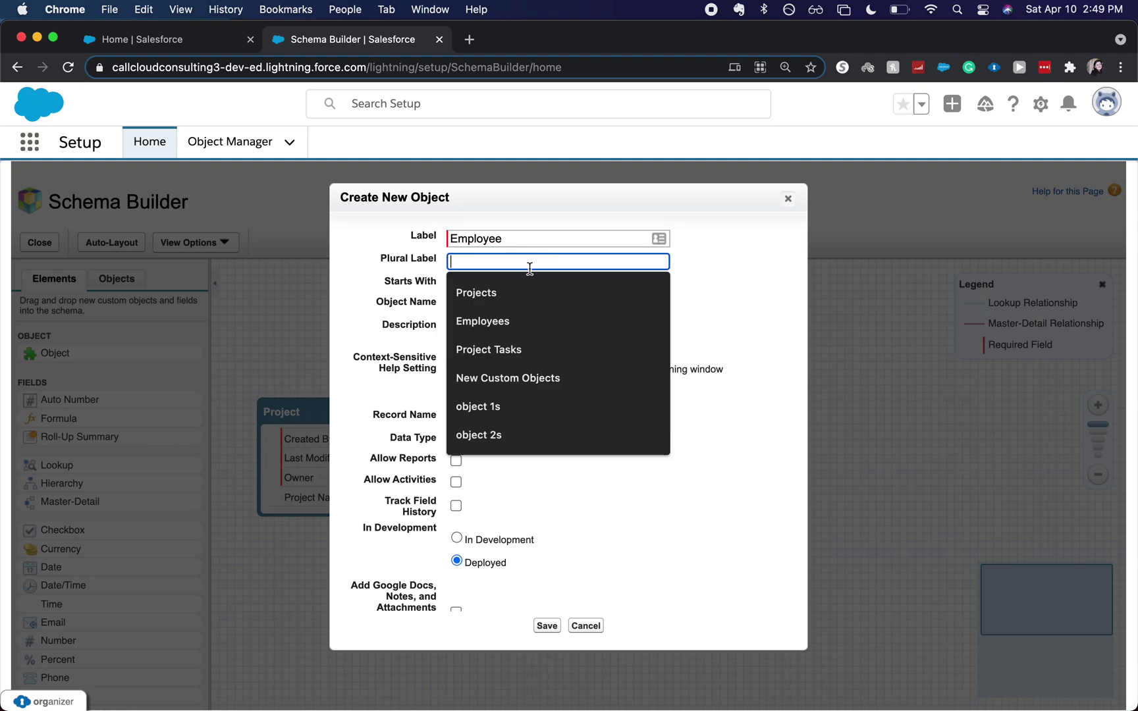
click(516, 317)
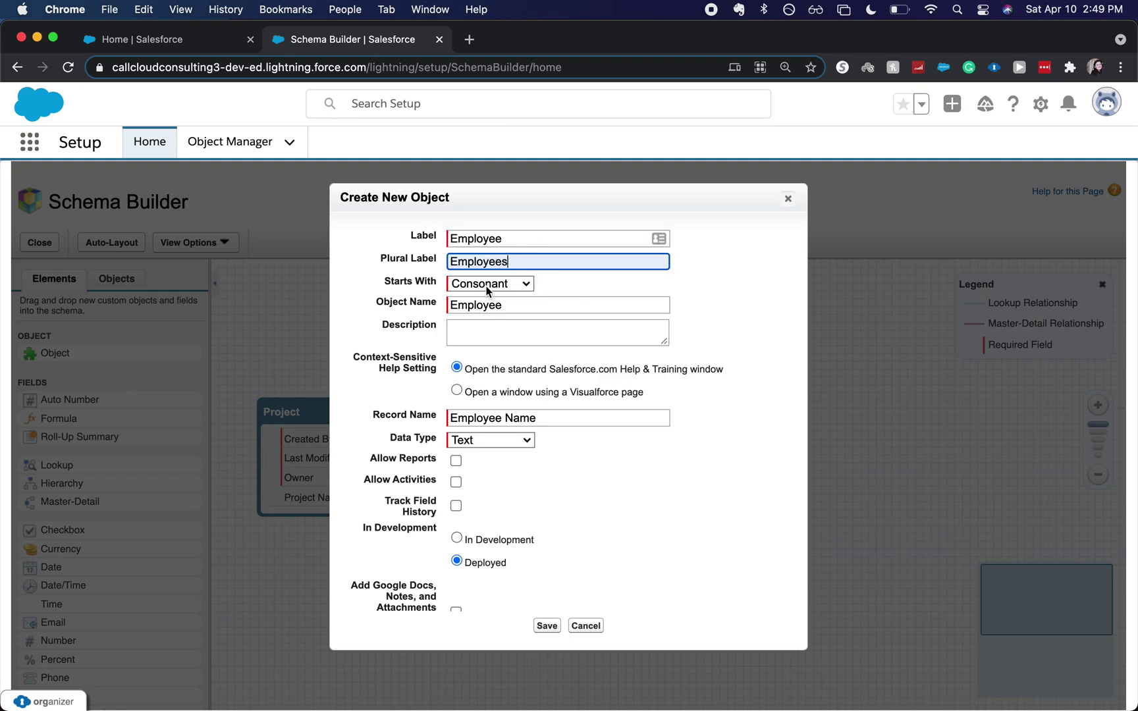
click(486, 286)
click(479, 300)
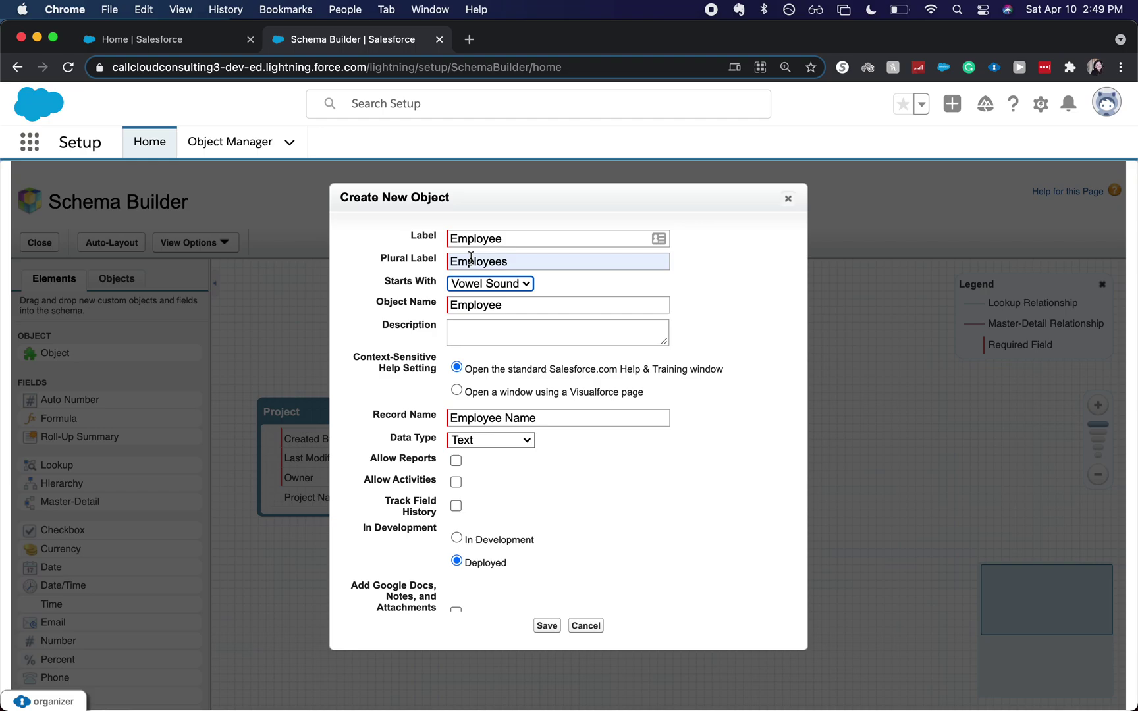
click(546, 625)
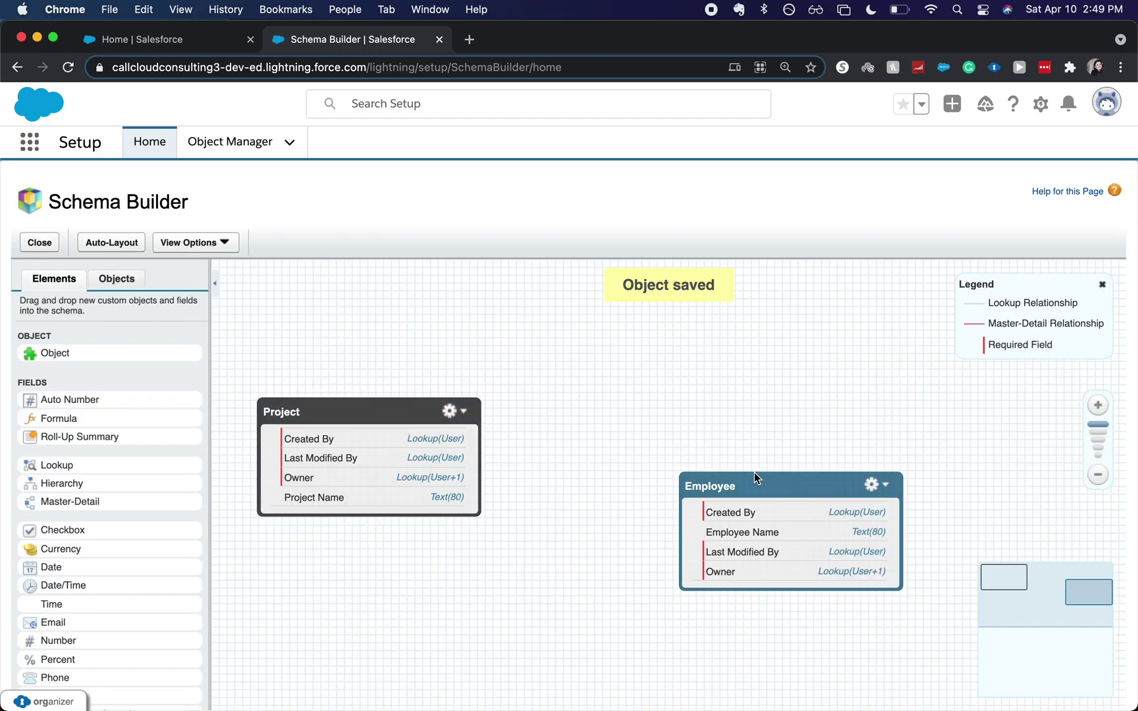
mouse_move(753, 478)
mouse_down()
mouse_move(737, 408)
mouse_move(882, 398)
mouse_up()
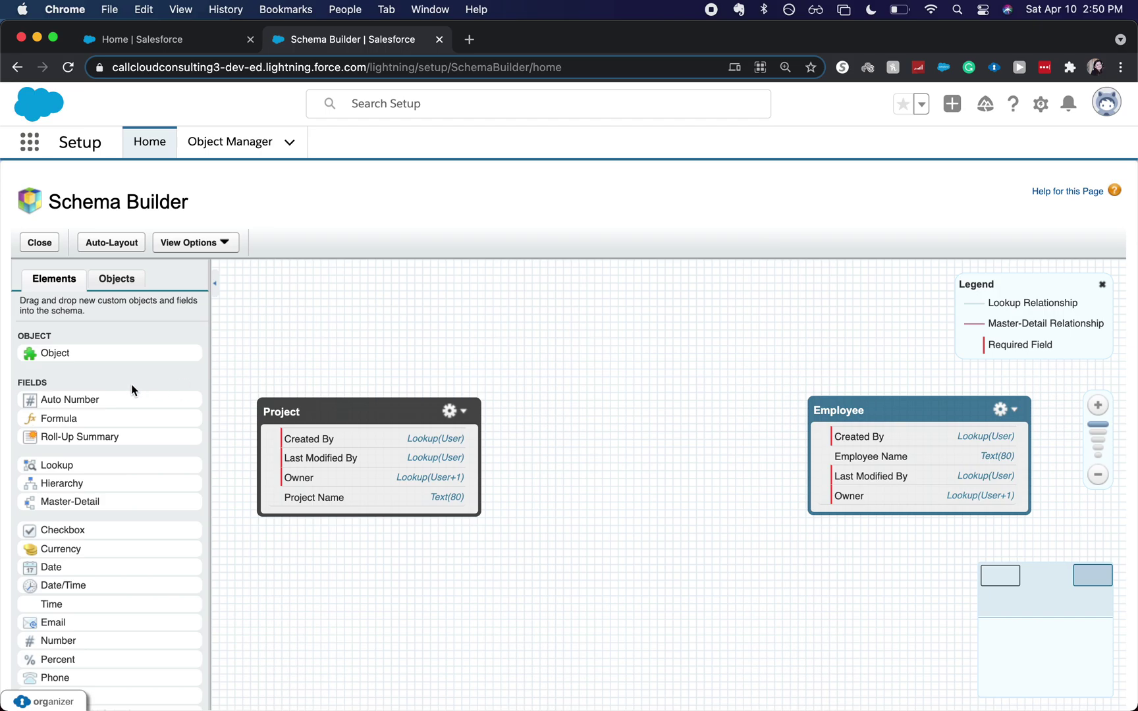
Step: Drop a new object labelled 'Project Task', plural 'Project Tasks', and save it
click(110, 354)
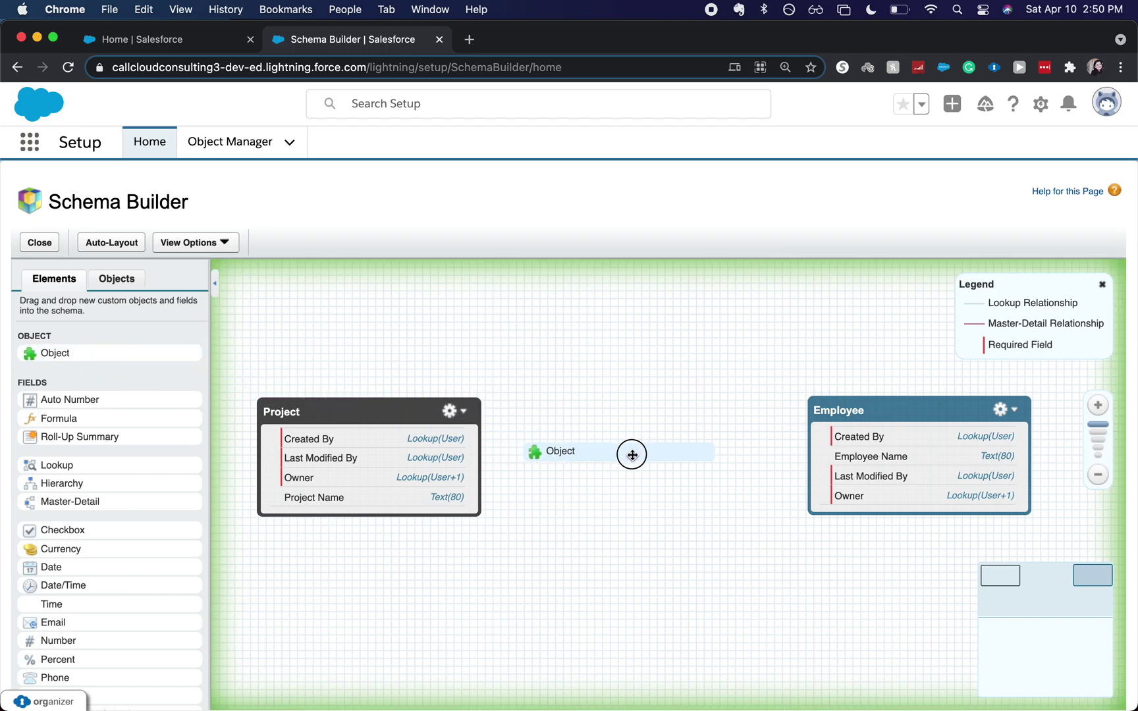
drag(110, 353, 641, 456)
text(Project Task)
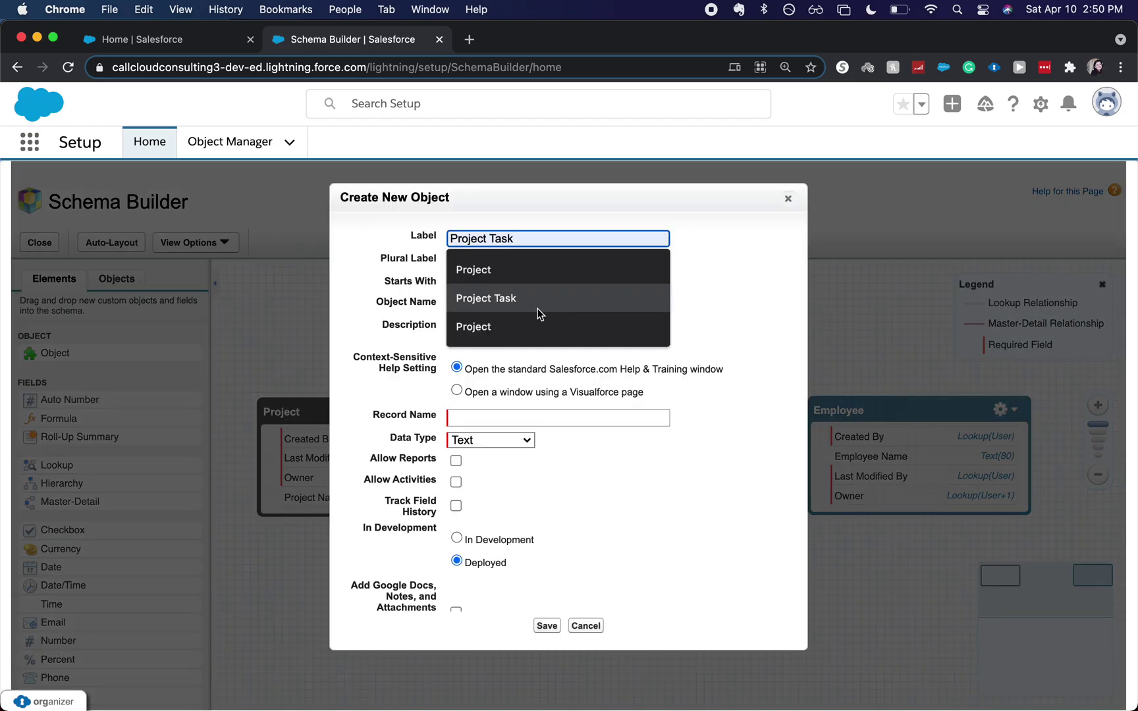
click(538, 309)
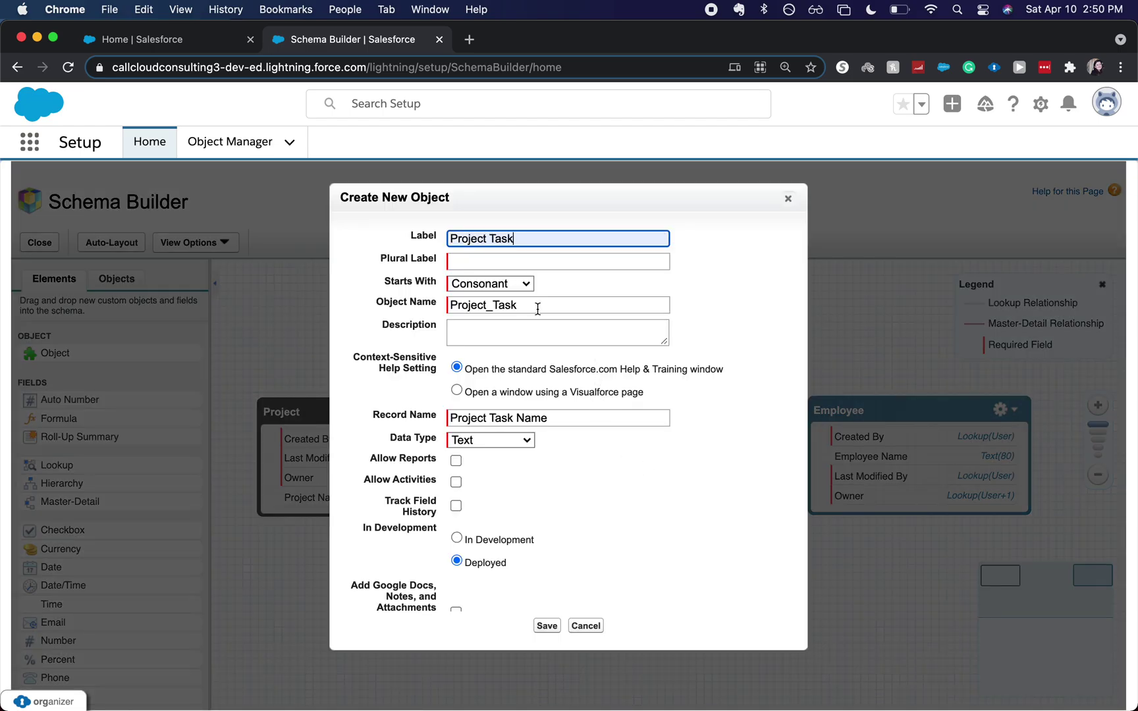
click(501, 258)
click(769, 282)
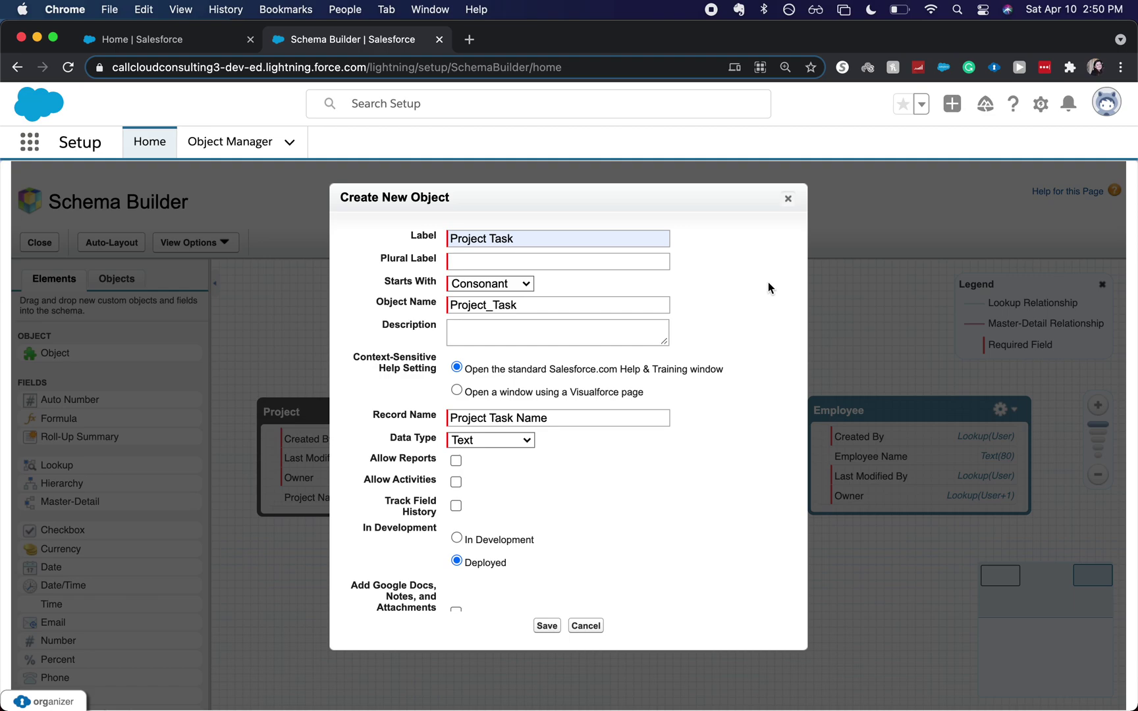
click(641, 264)
click(568, 348)
text(Project Tasks)
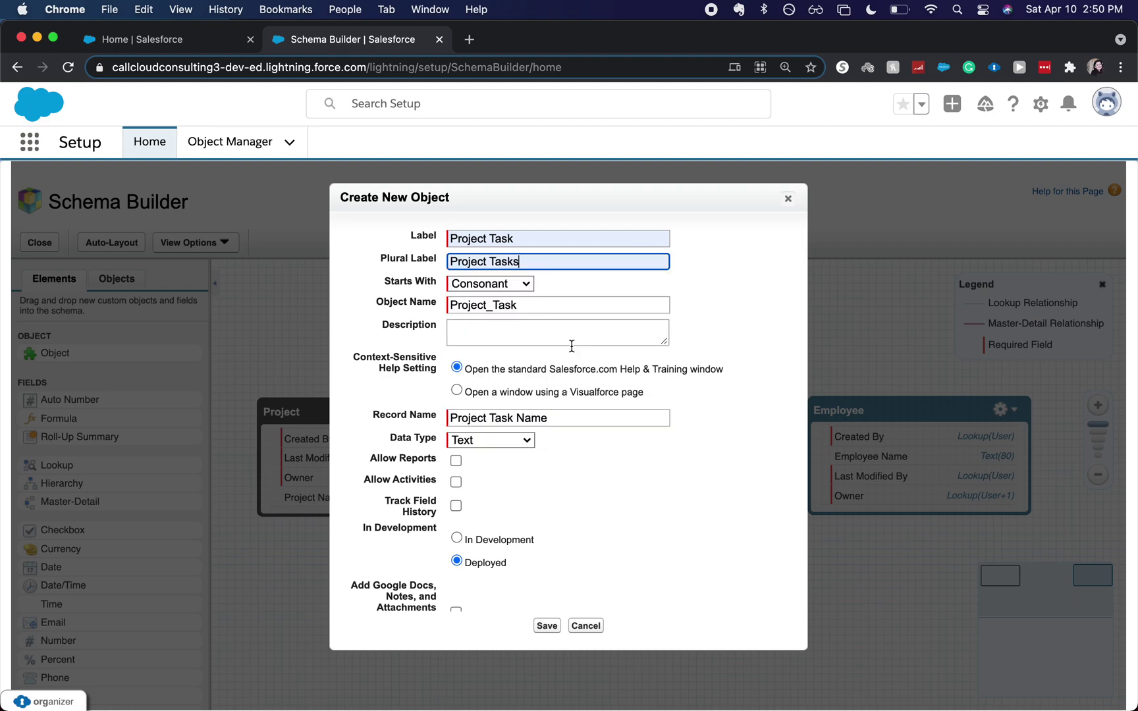
click(520, 355)
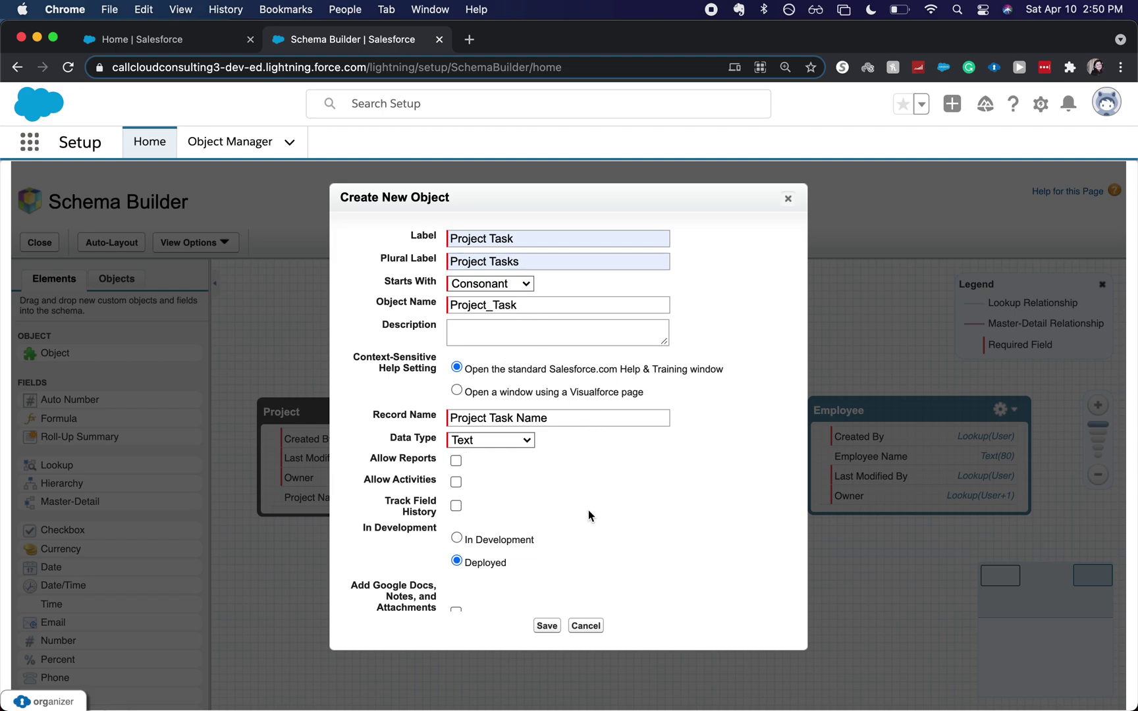
click(545, 625)
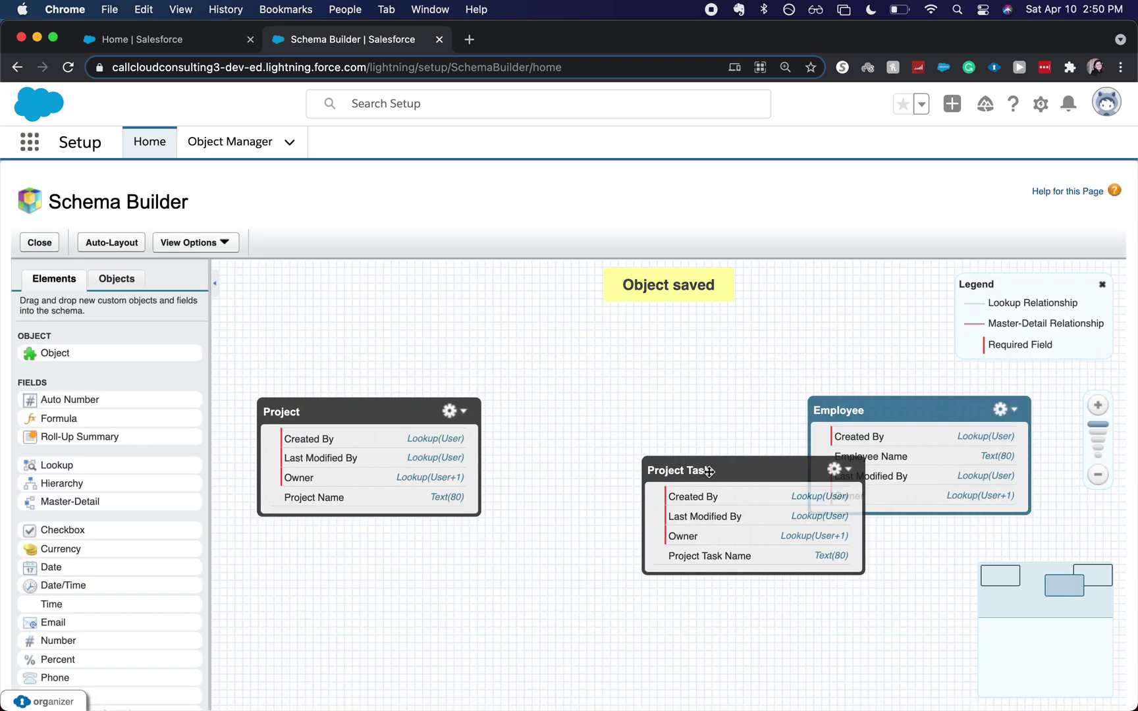
Step: Move Project Task between Project and Employee and drop a Master-Detail field onto it
drag(707, 468, 598, 408)
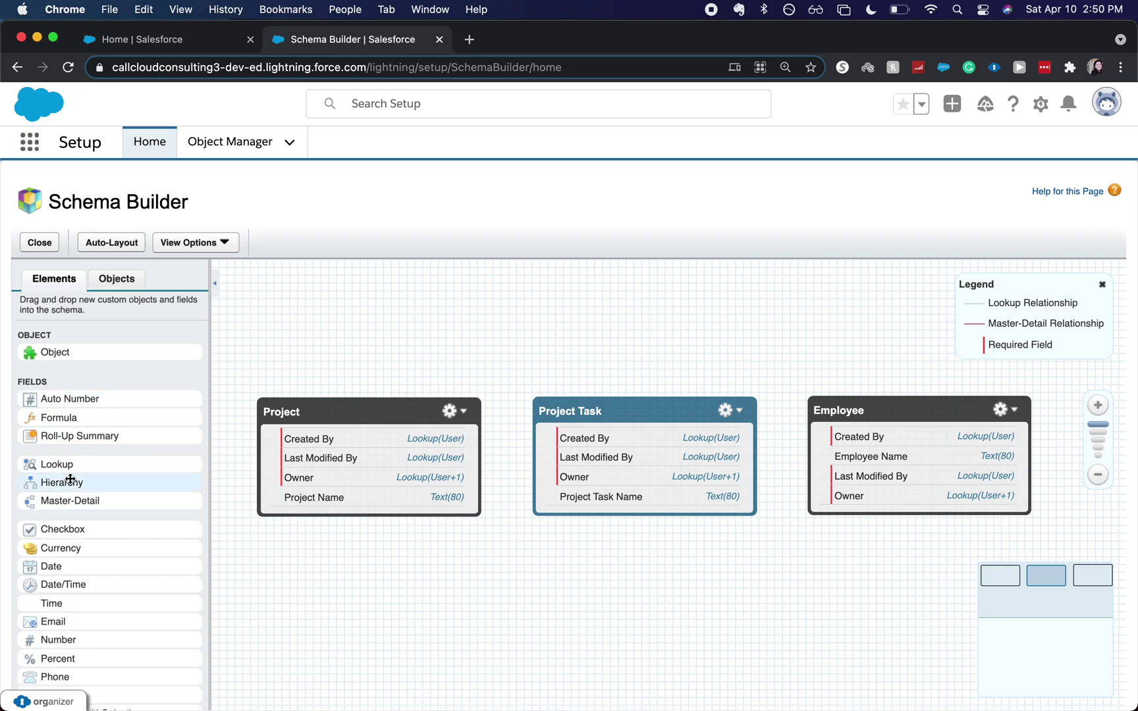
scroll(69, 475, down, 1)
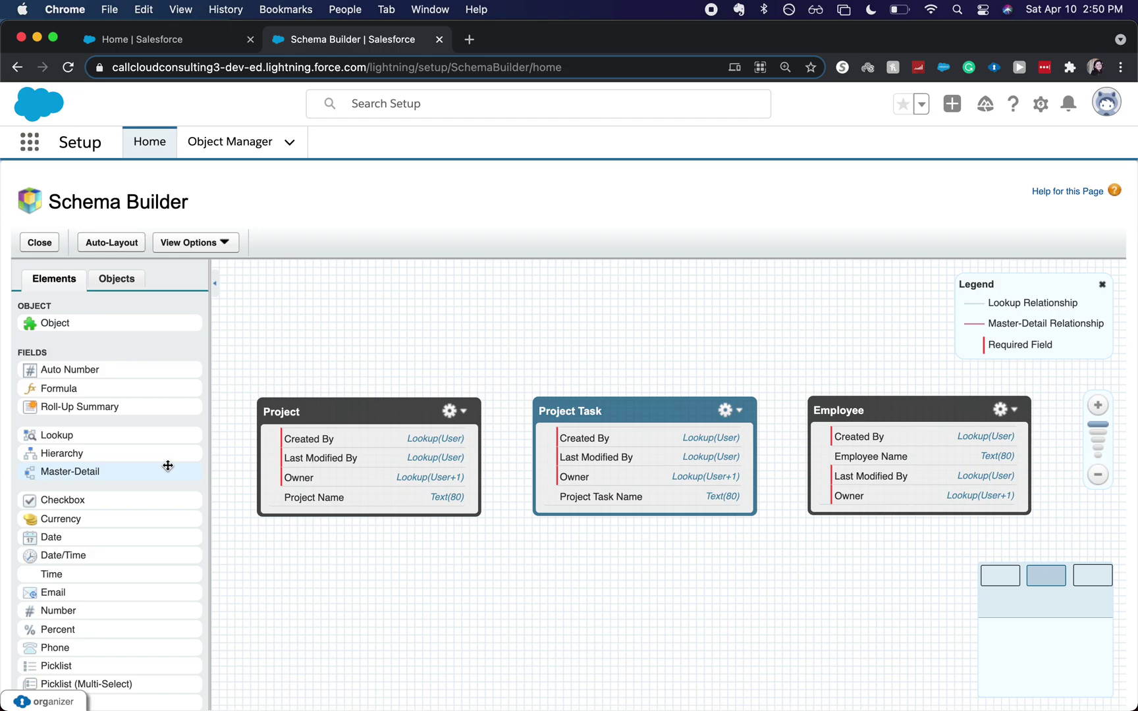
mouse_move(167, 465)
mouse_down()
mouse_move(694, 587)
mouse_move(699, 469)
mouse_up()
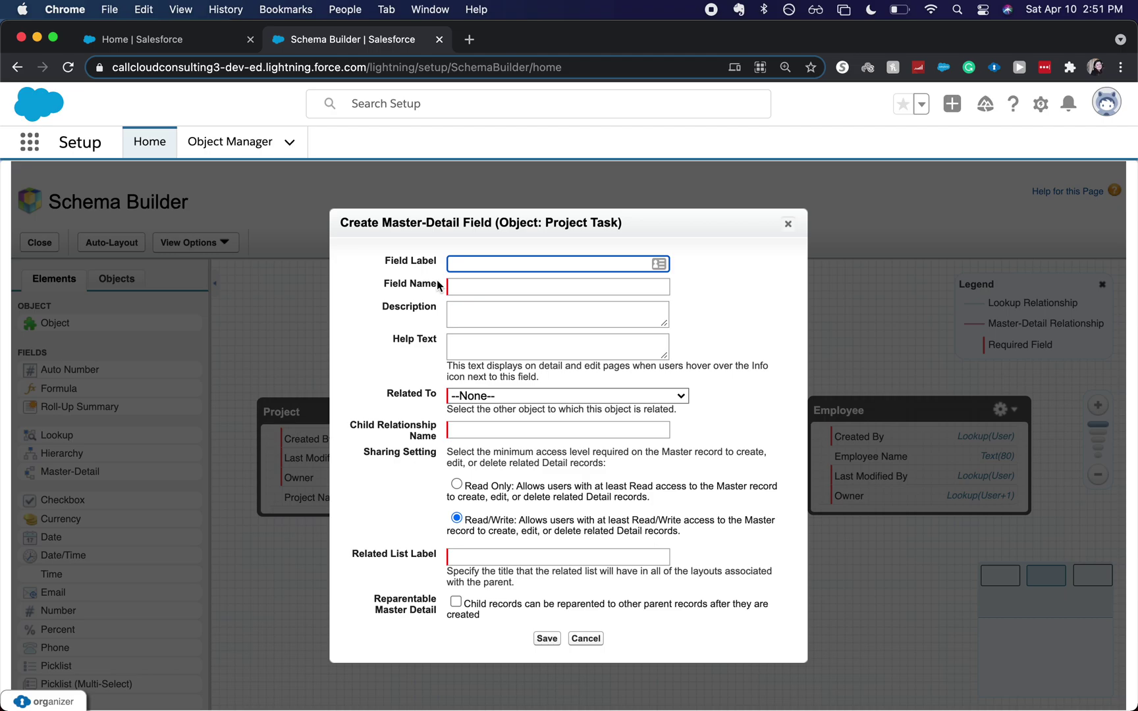
text(md)
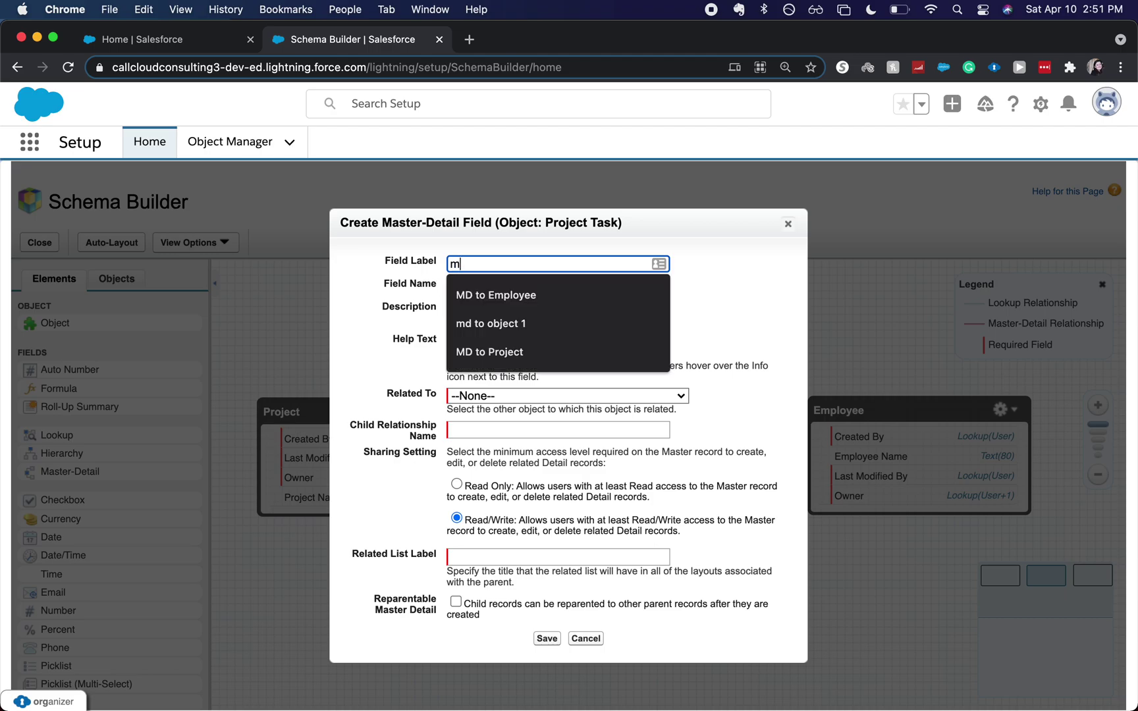
Step: Save the field as 'MD to Project', related to Project, with Reparentable Master Detail ticked
key(BackSpace)
key(BackSpace)
text(MD to p)
text(ro)
key(Down)
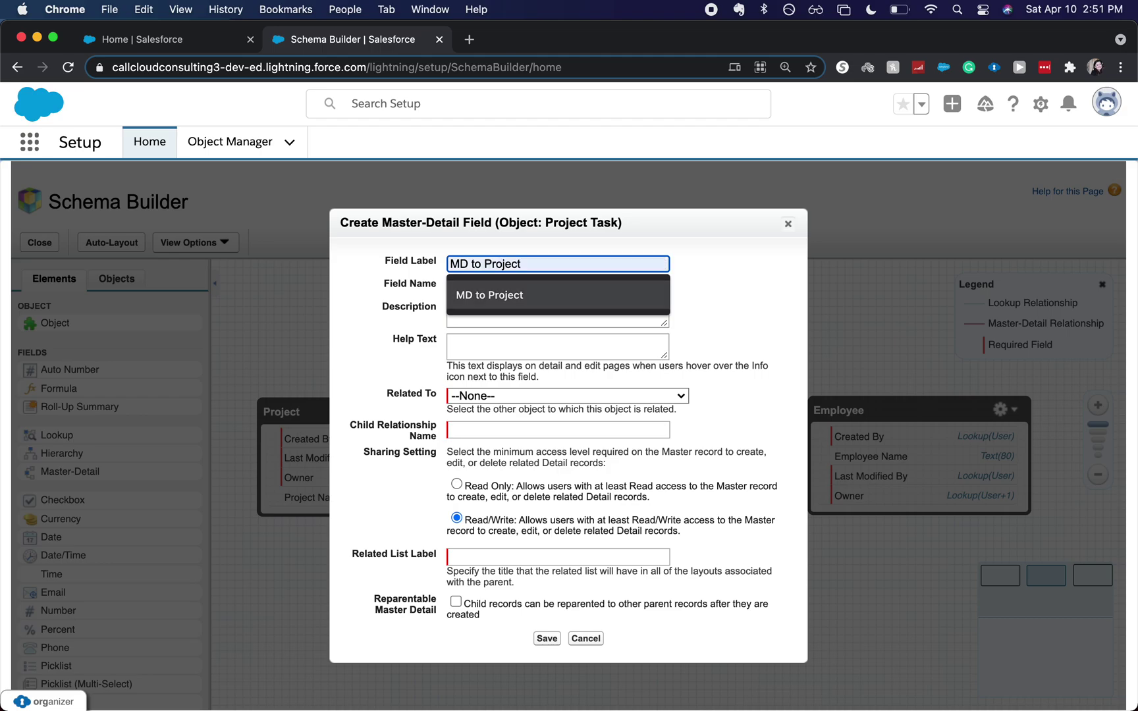
key(Return)
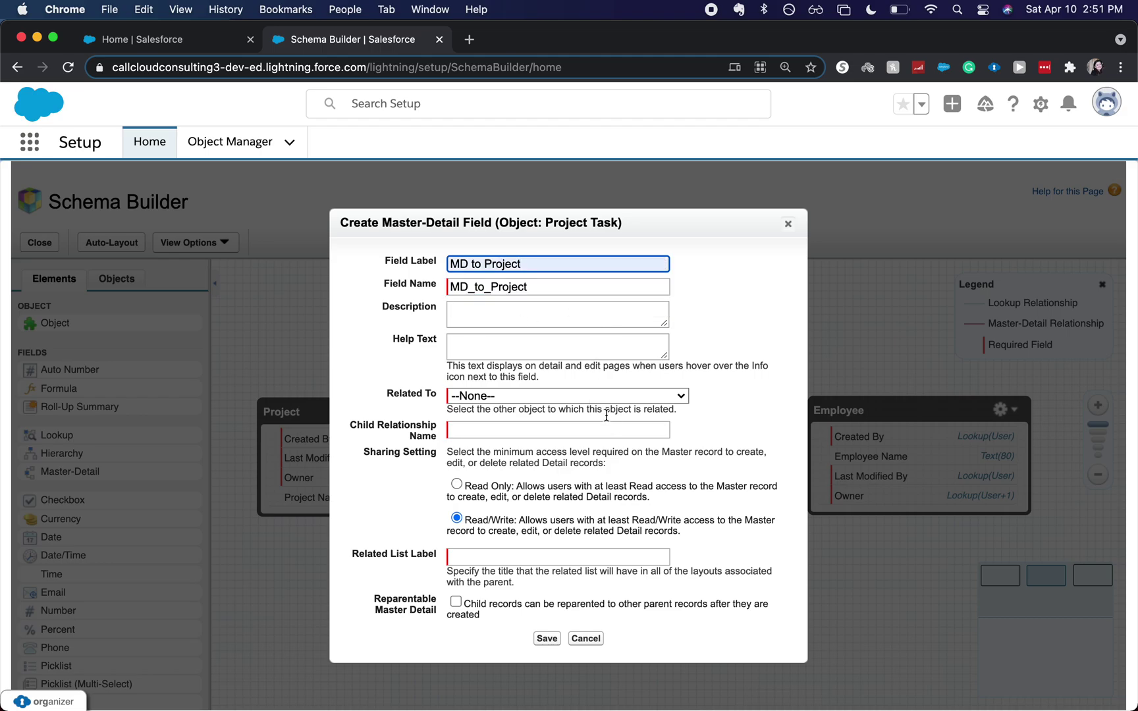
click(592, 399)
scroll(588, 533, down, 5)
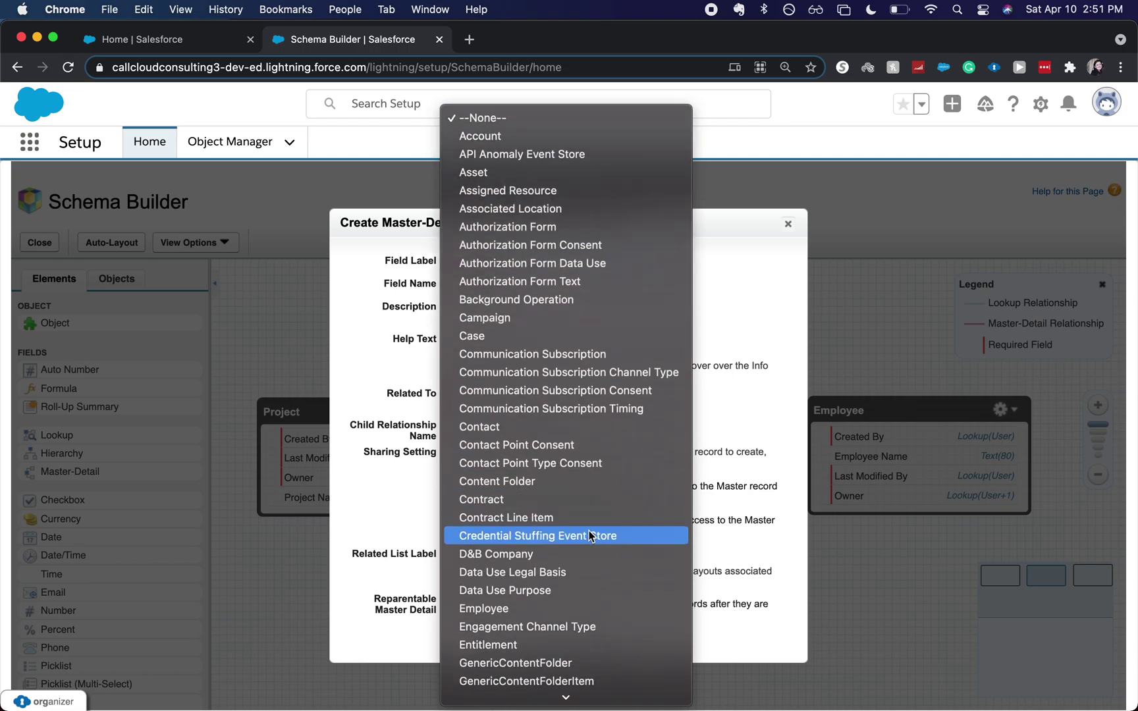
scroll(590, 536, down, 5)
scroll(589, 535, down, 1)
scroll(588, 535, down, 5)
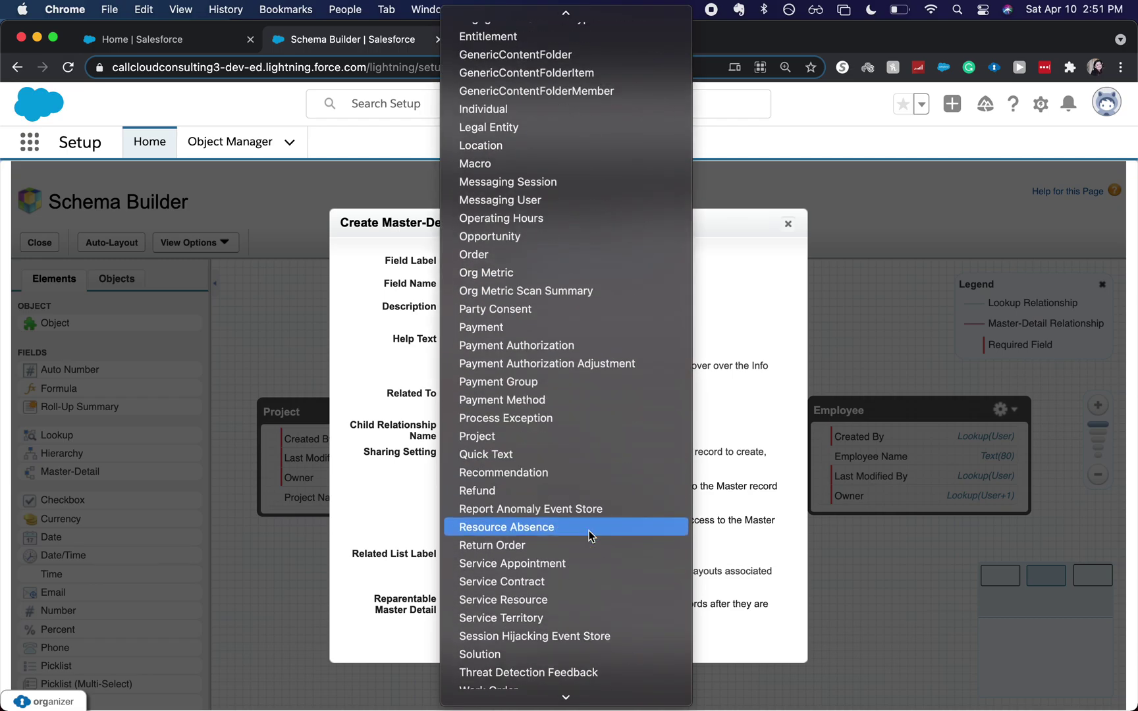
click(554, 437)
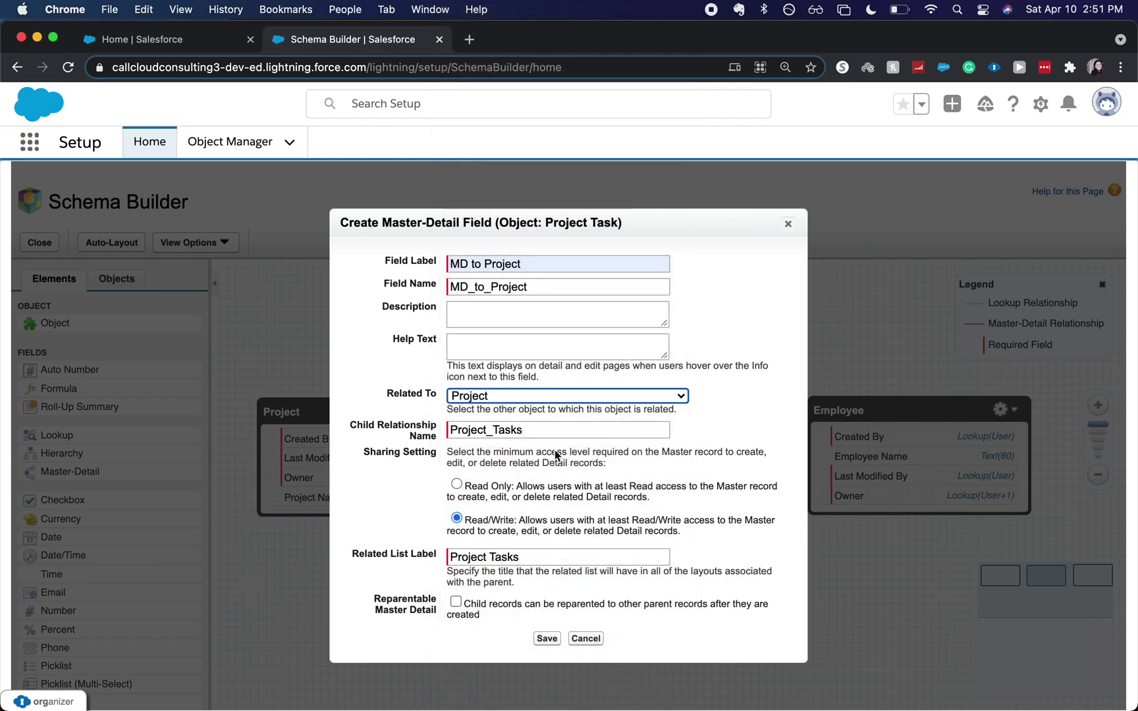
click(517, 621)
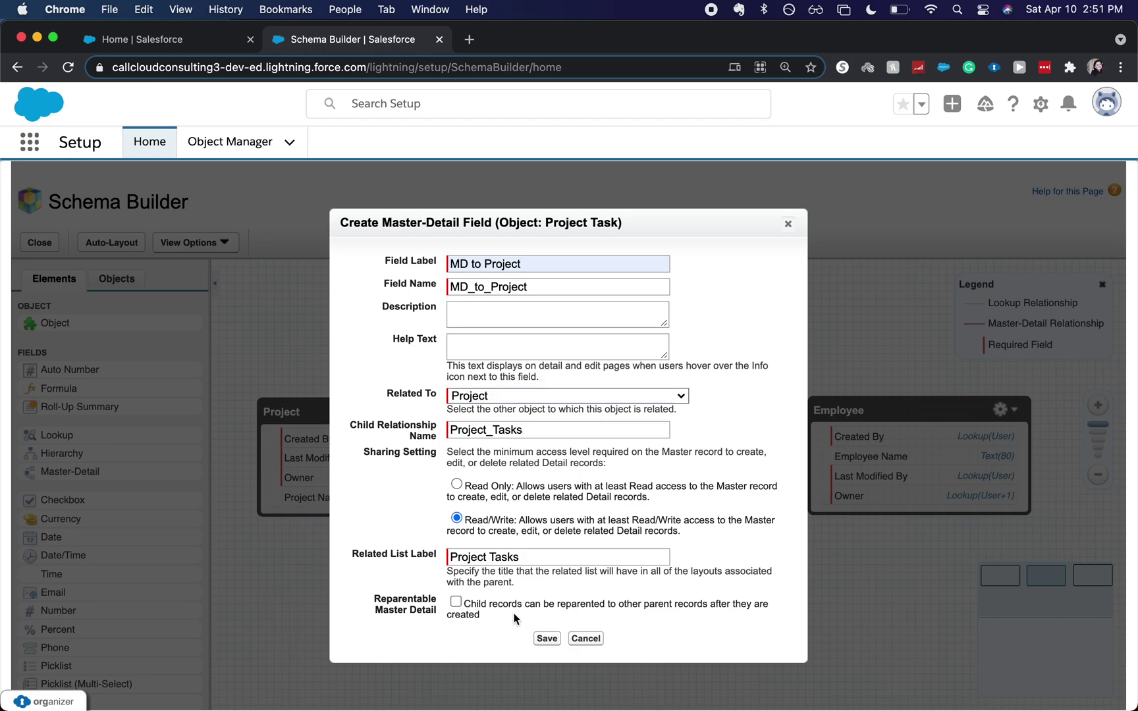
click(454, 604)
click(548, 639)
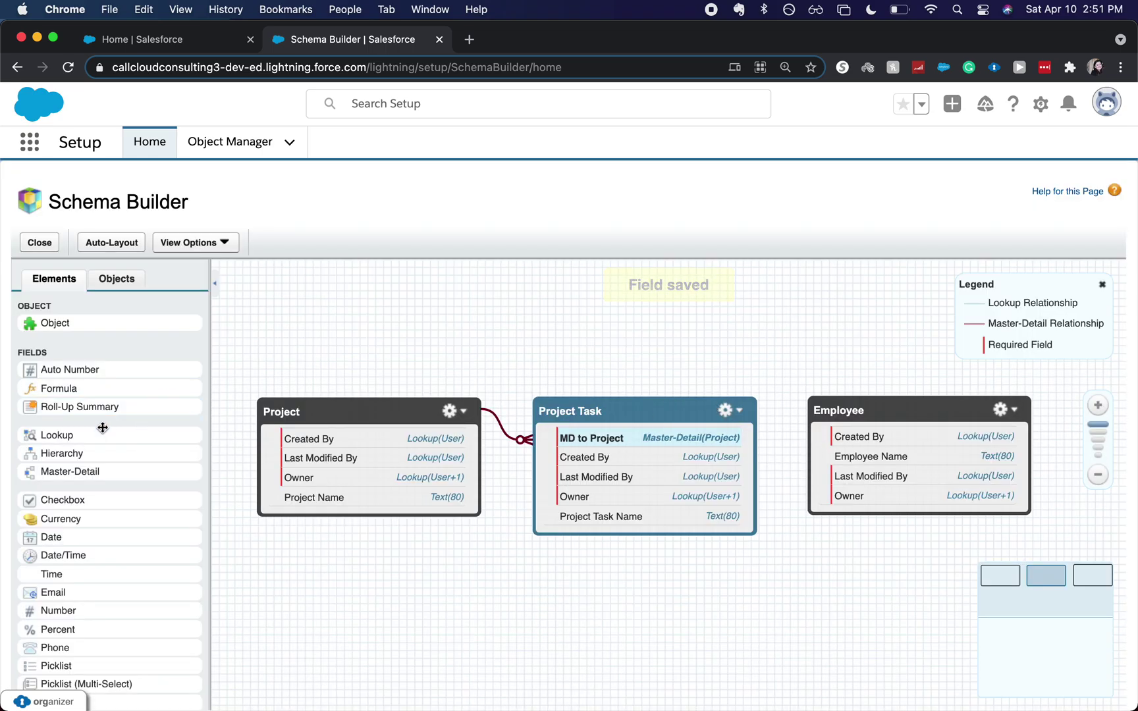
Step: Add a reparentable master-detail field 'MD to Employee' on Project Task, related to Employee
mouse_move(71, 469)
mouse_down()
mouse_move(618, 629)
mouse_move(615, 495)
mouse_up()
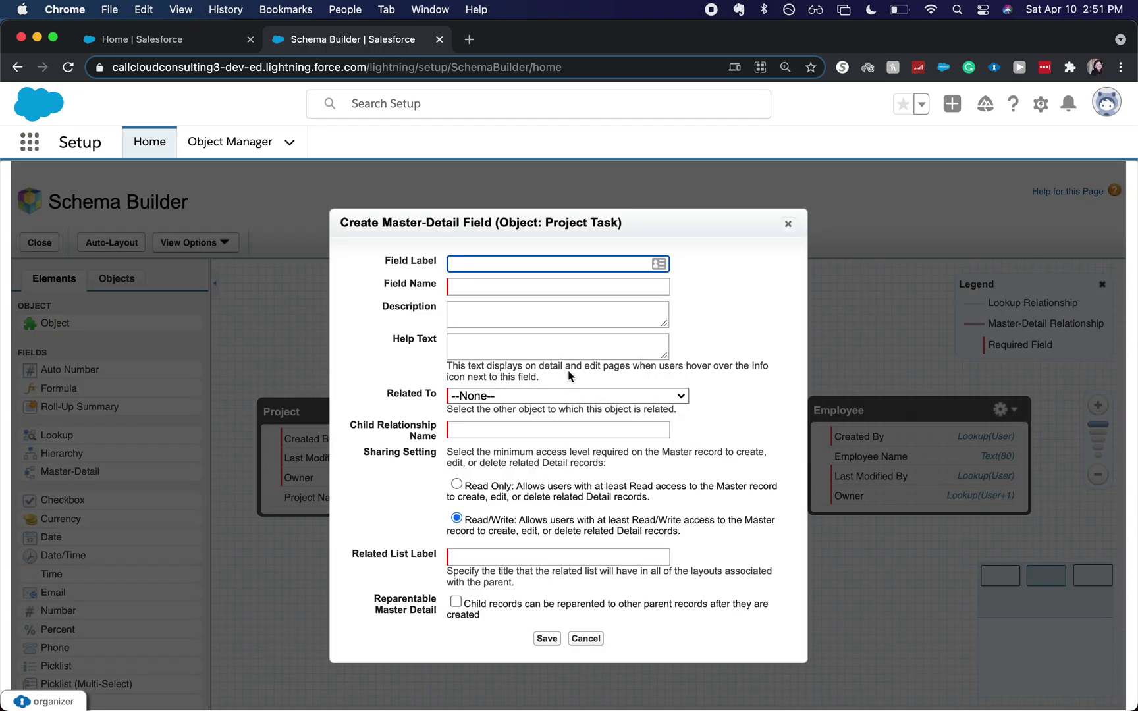
text(MD to)
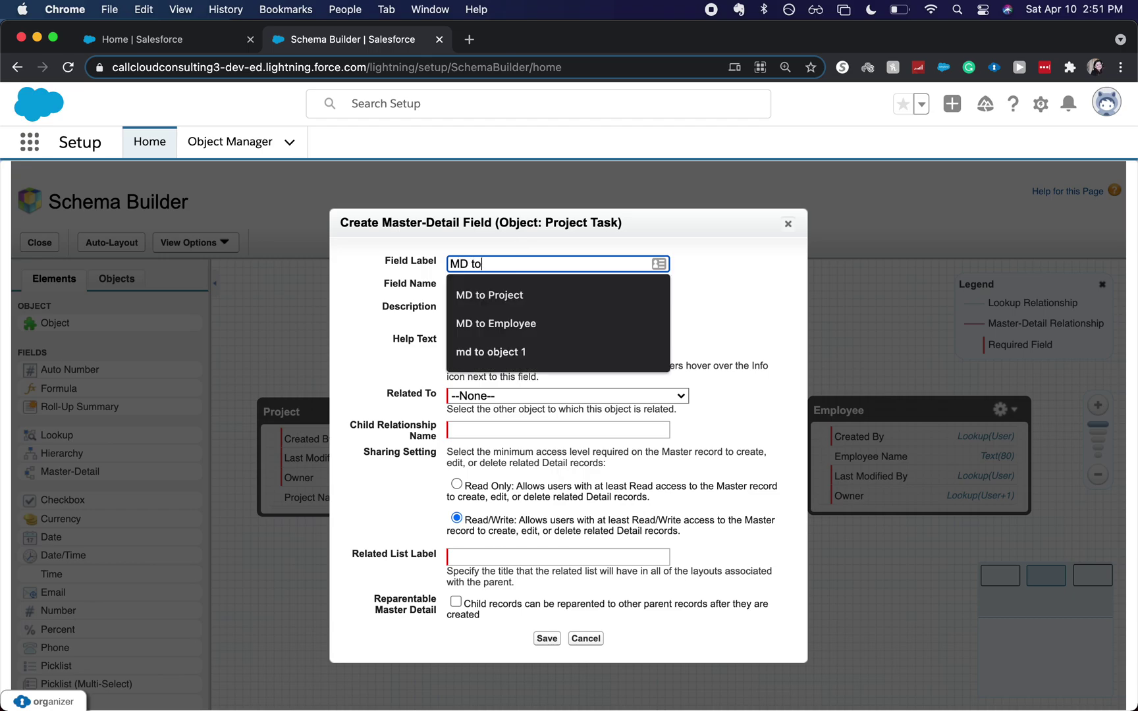
text( e)
click(497, 290)
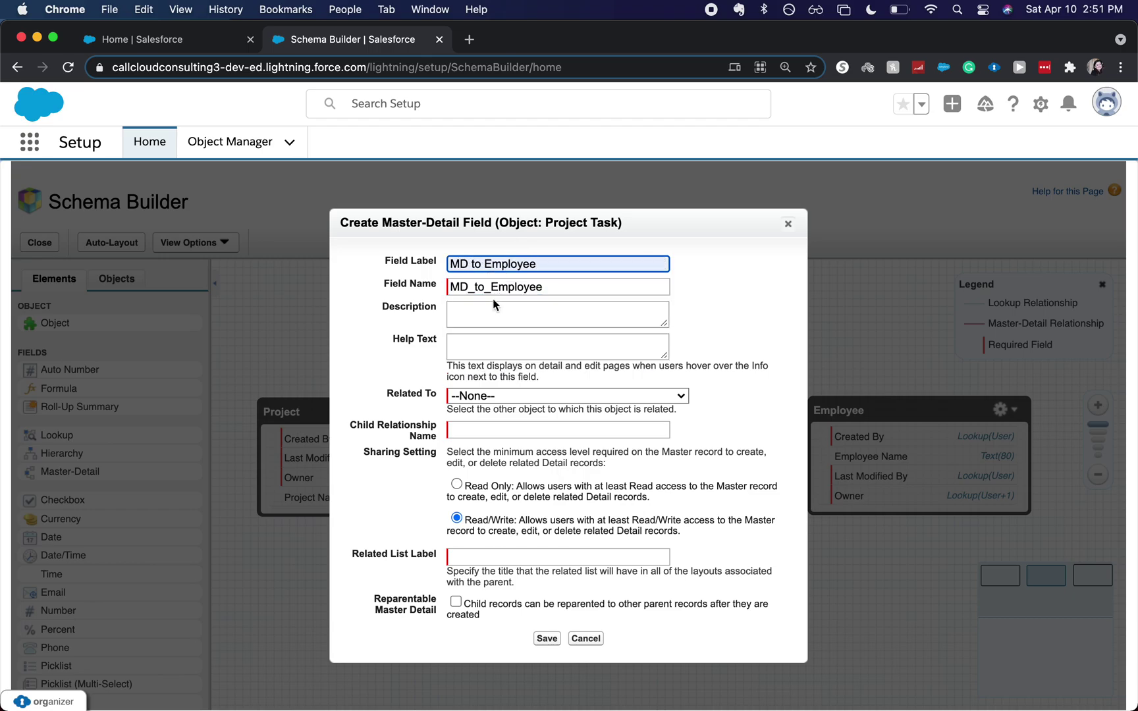
click(471, 401)
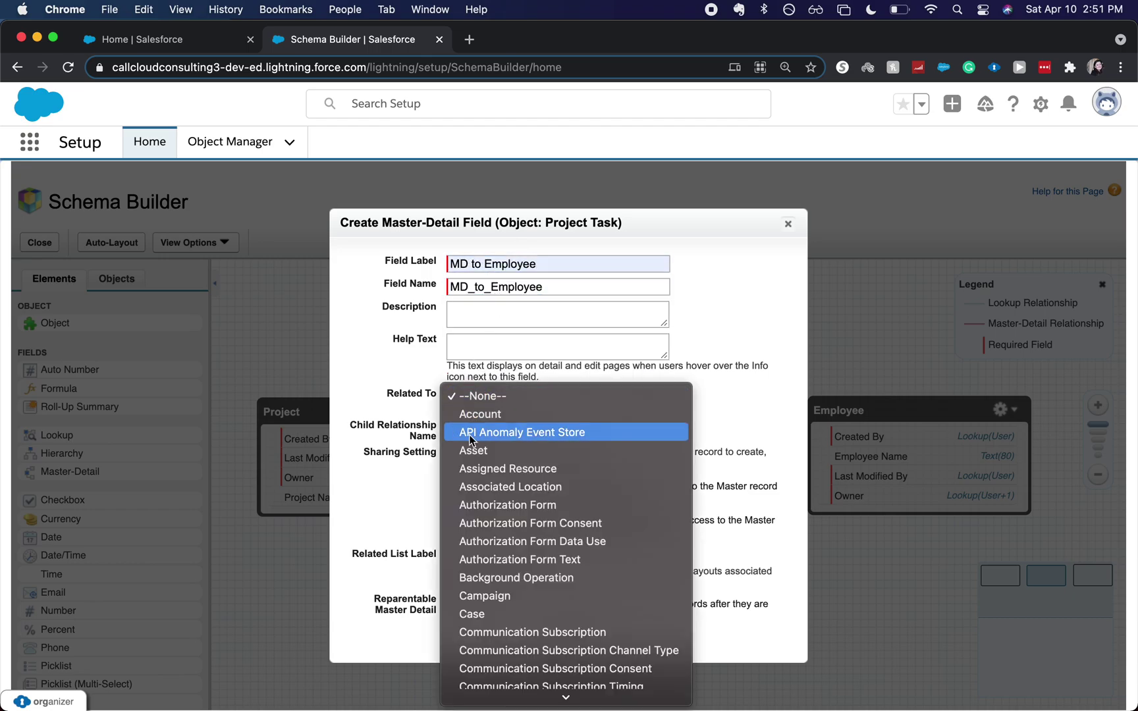
scroll(471, 440, down, 15)
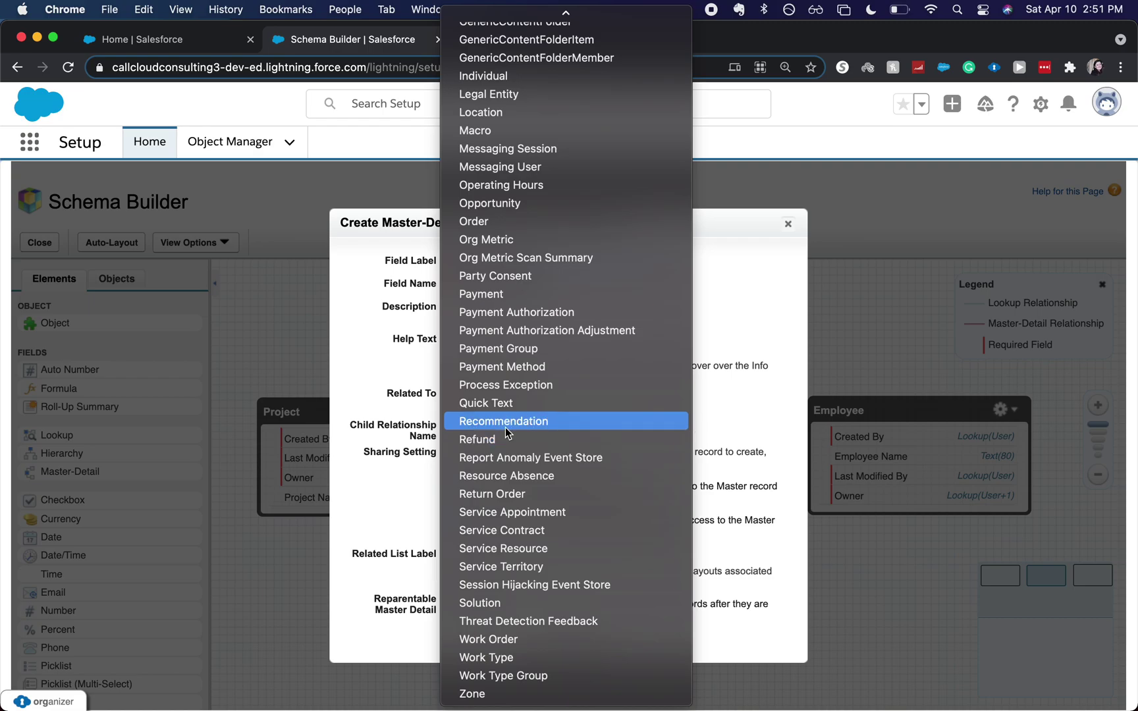
scroll(526, 325, up, 15)
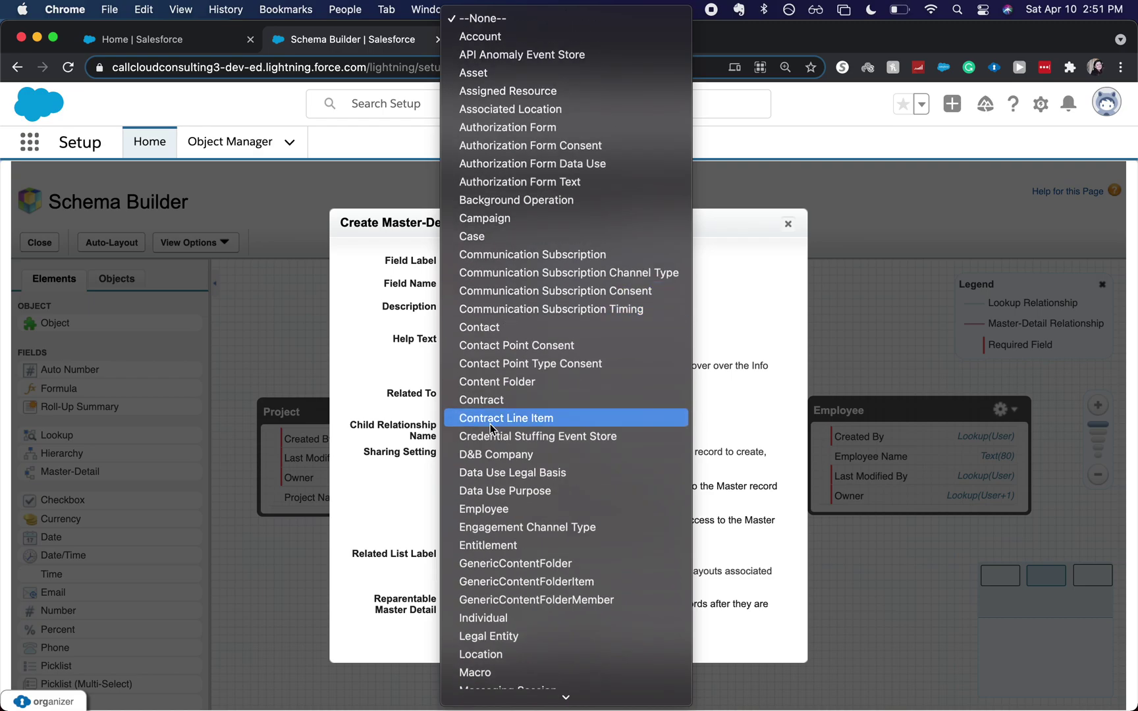
click(485, 508)
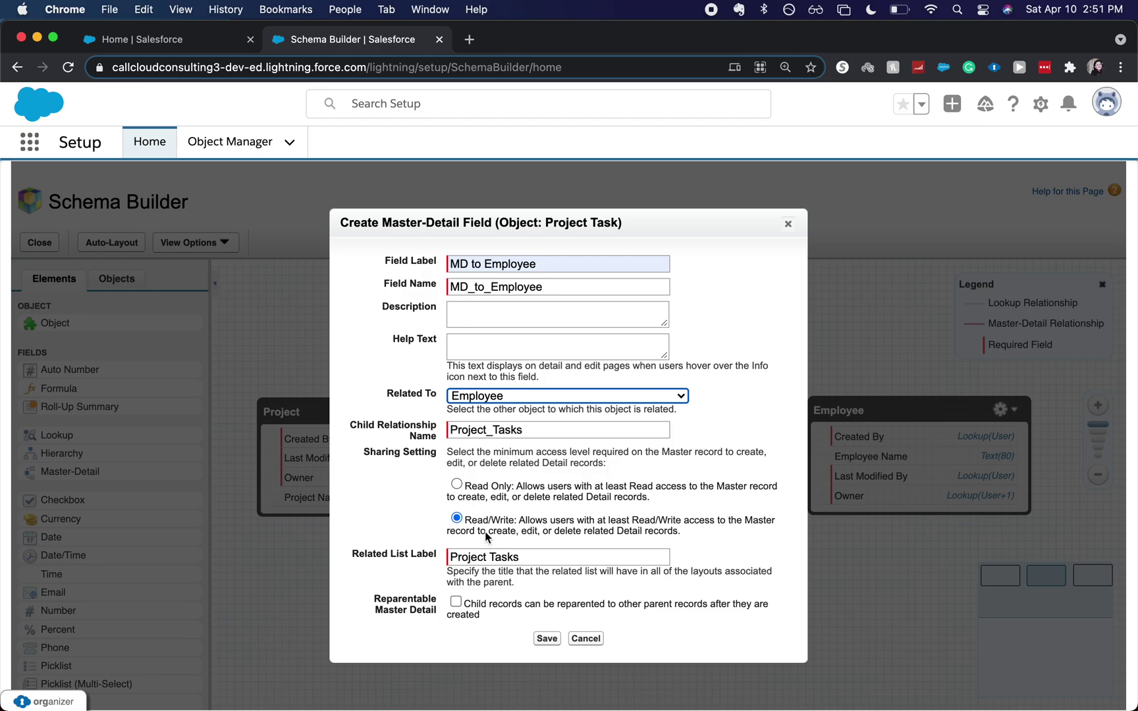
click(454, 602)
click(548, 638)
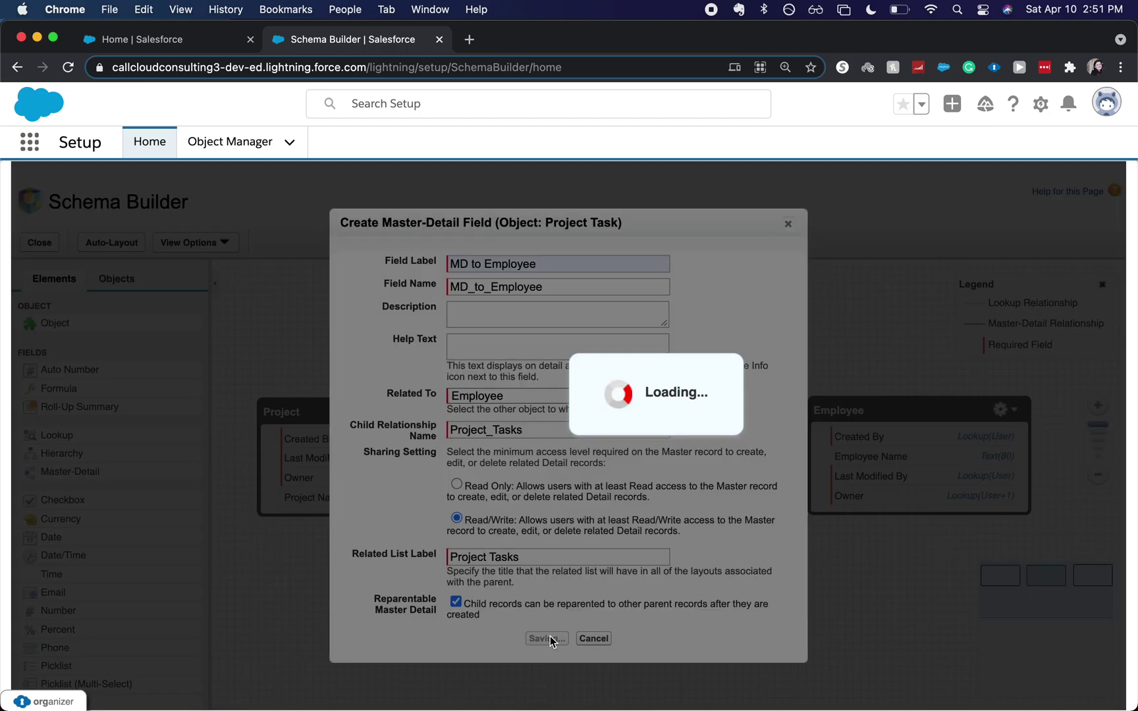